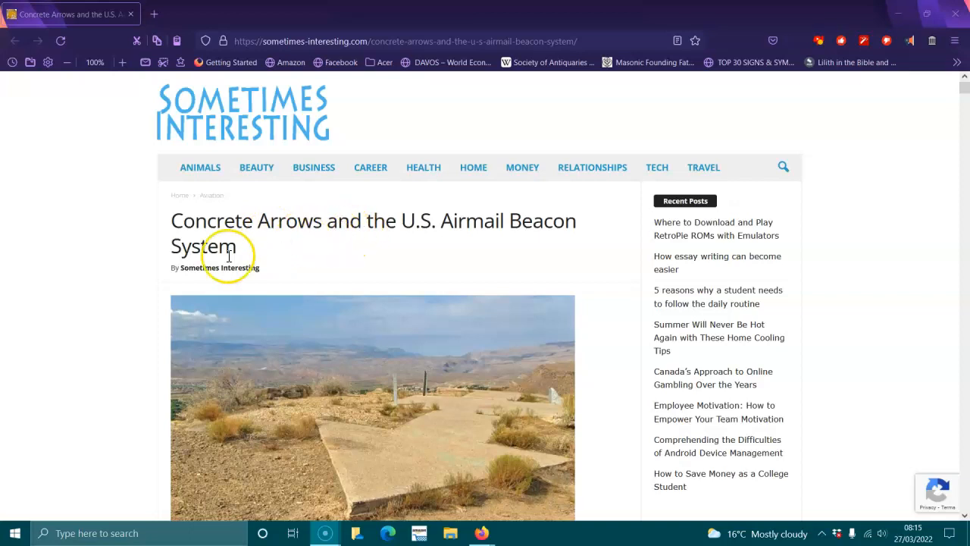
scroll(212, 257, down, 1)
scroll(112, 254, down, 2)
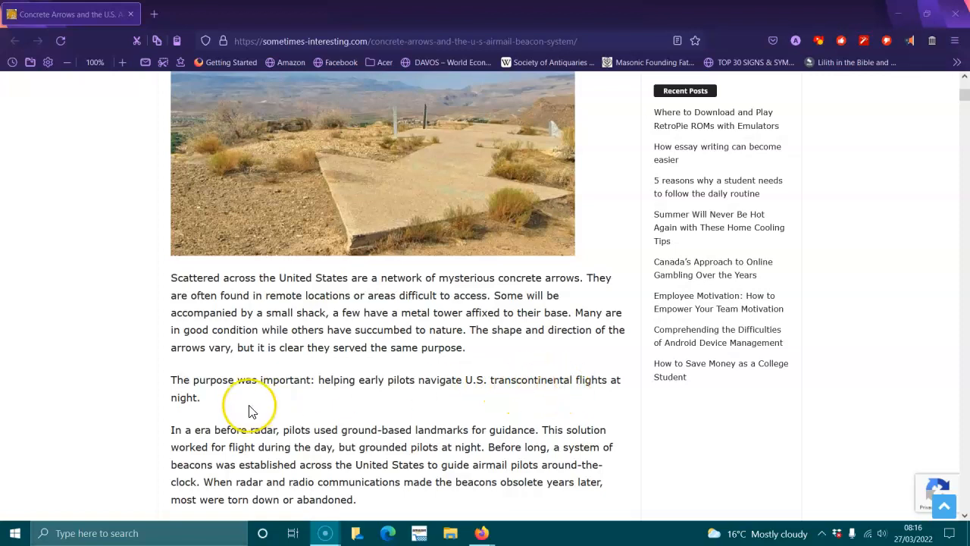
scroll(205, 416, down, 1)
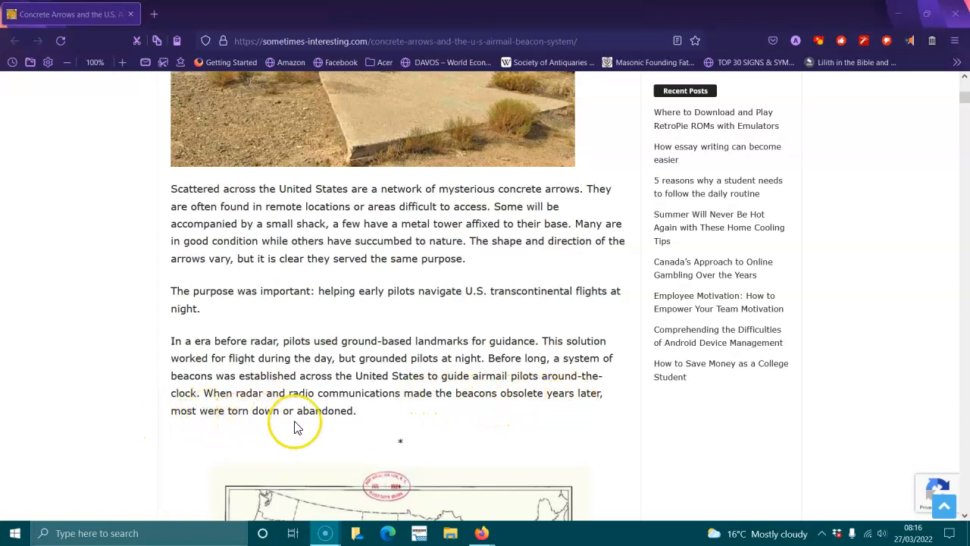
scroll(300, 424, down, 3)
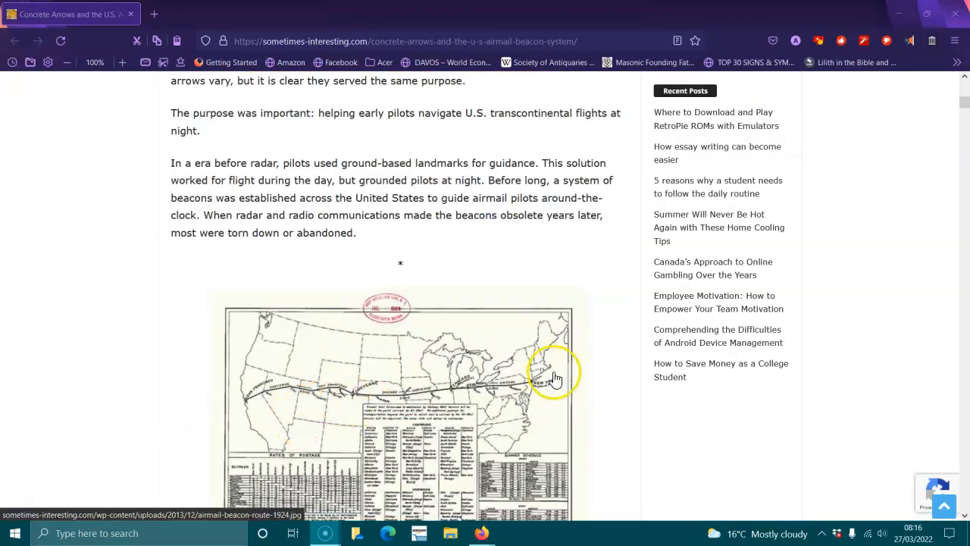
scroll(288, 397, down, 2)
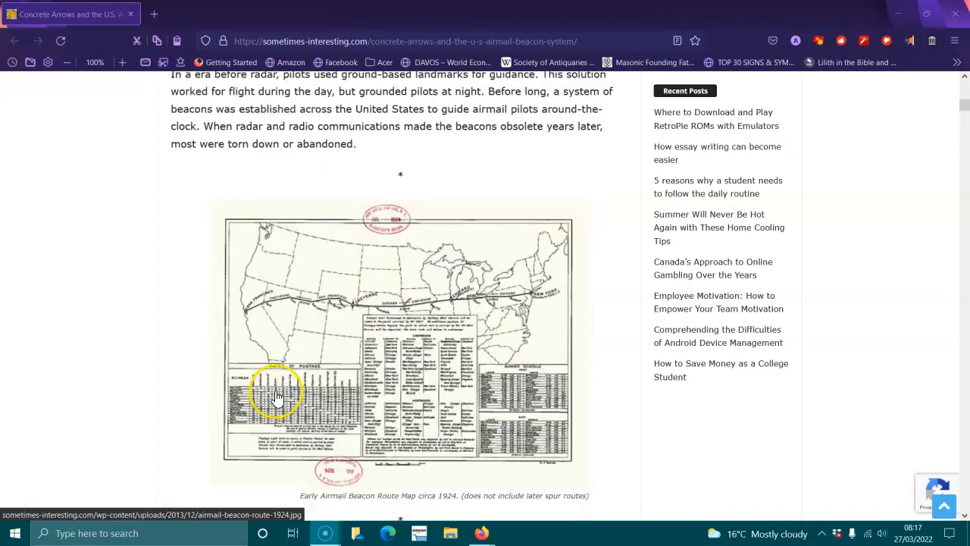
scroll(275, 355, down, 1)
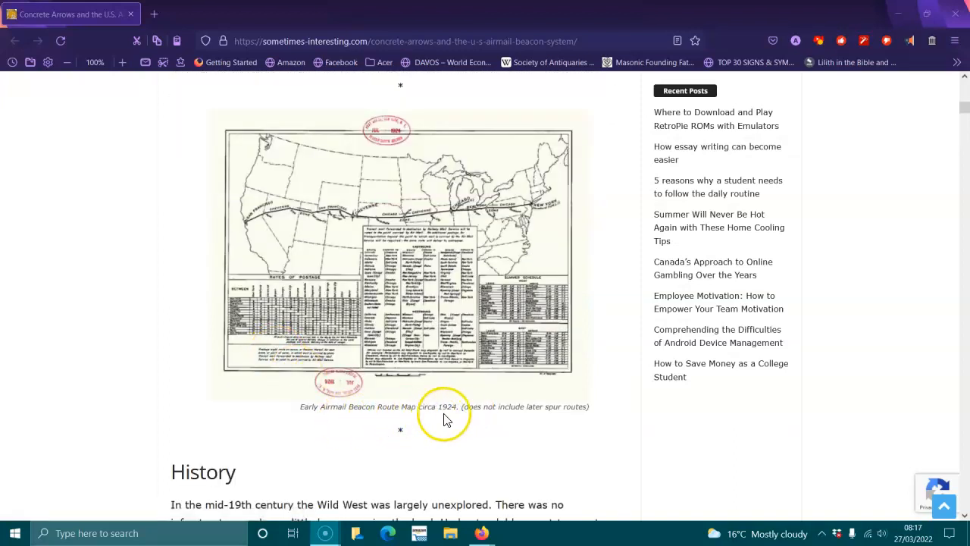
scroll(409, 417, down, 1)
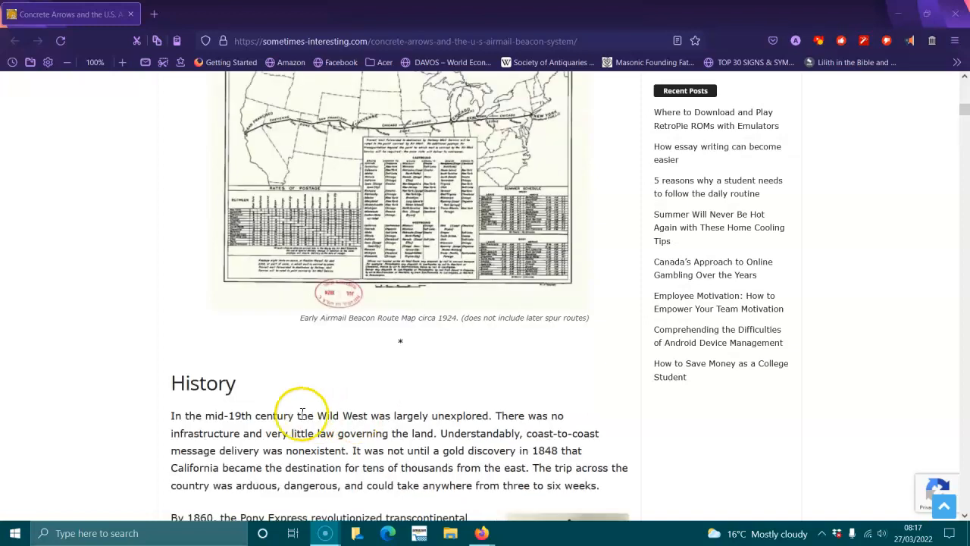
scroll(303, 402, down, 1)
scroll(219, 326, down, 1)
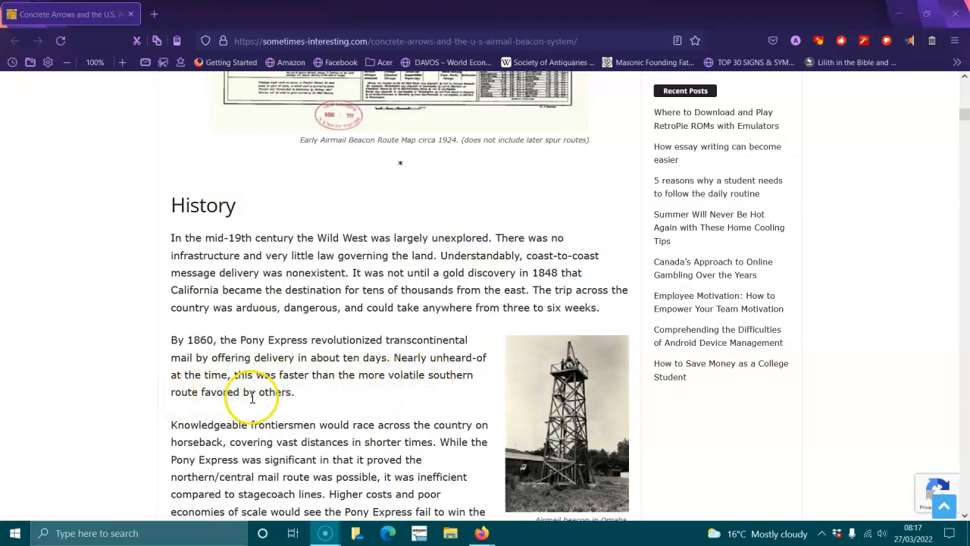
scroll(252, 398, down, 1)
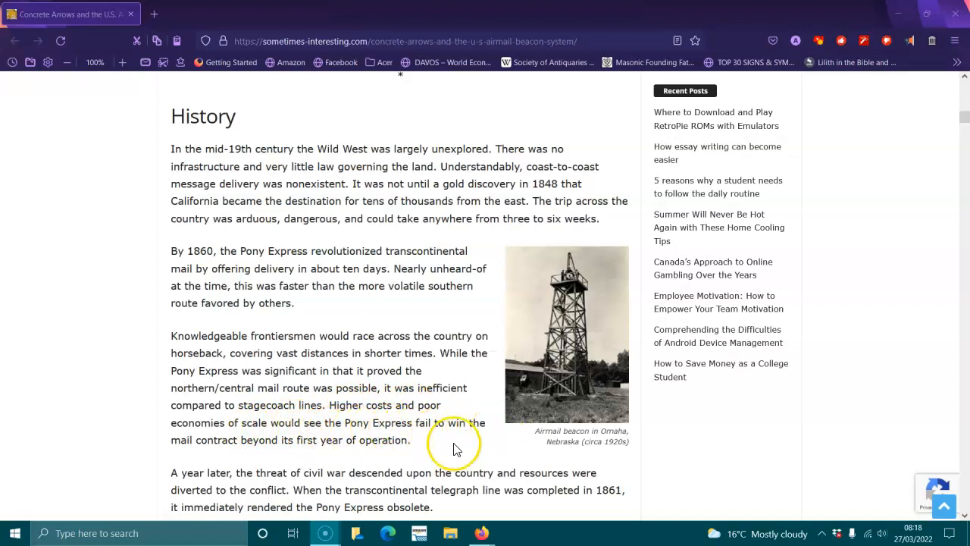
scroll(366, 444, down, 1)
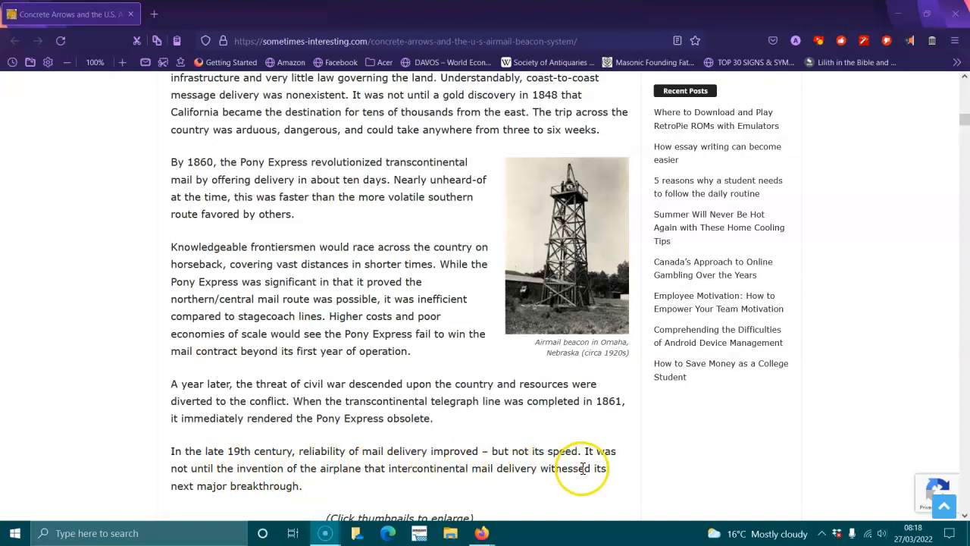
scroll(303, 455, down, 2)
scroll(318, 402, down, 1)
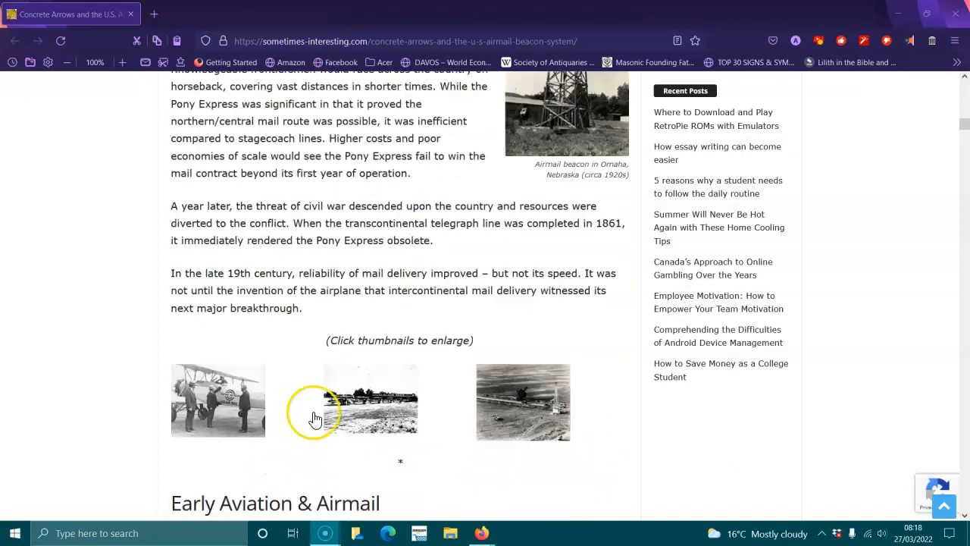
scroll(328, 339, down, 2)
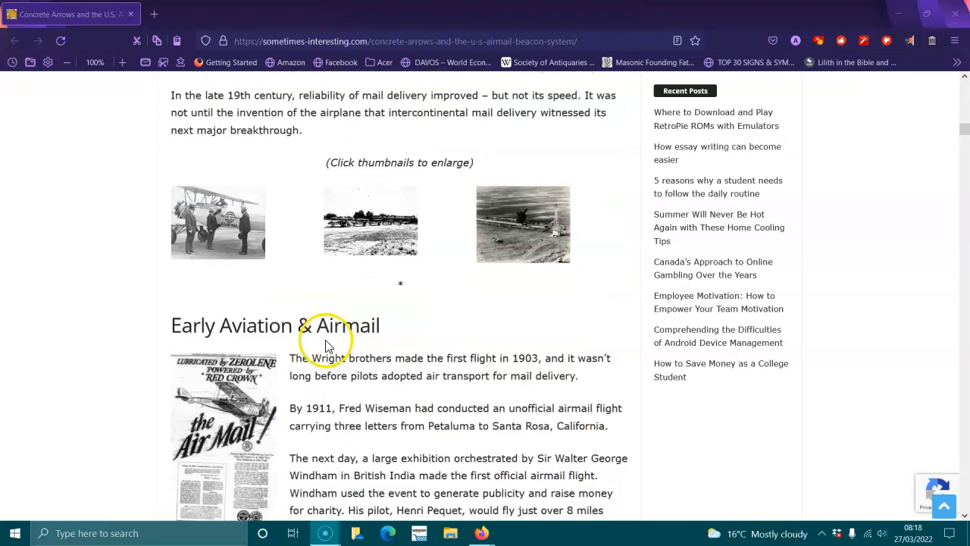
scroll(327, 345, down, 1)
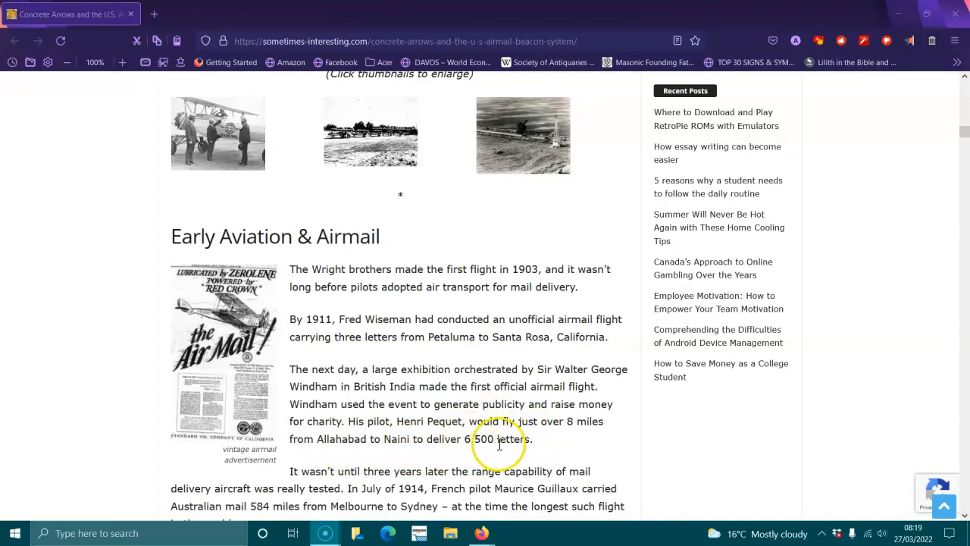
scroll(460, 438, down, 1)
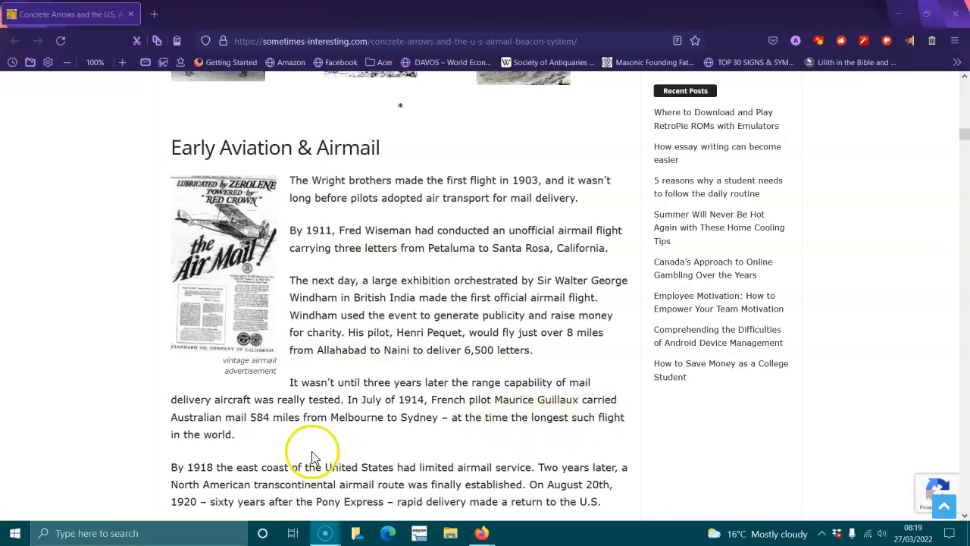
scroll(265, 453, down, 1)
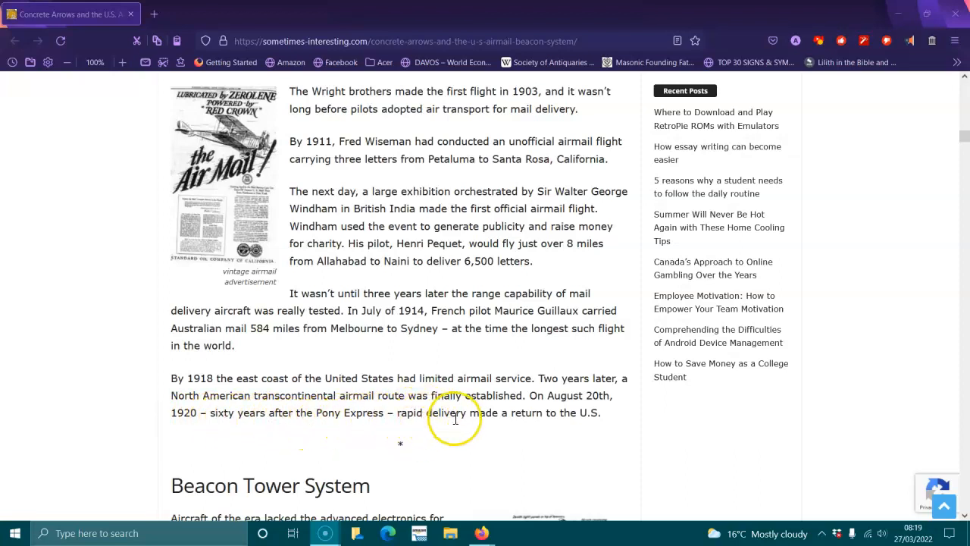
scroll(597, 417, down, 1)
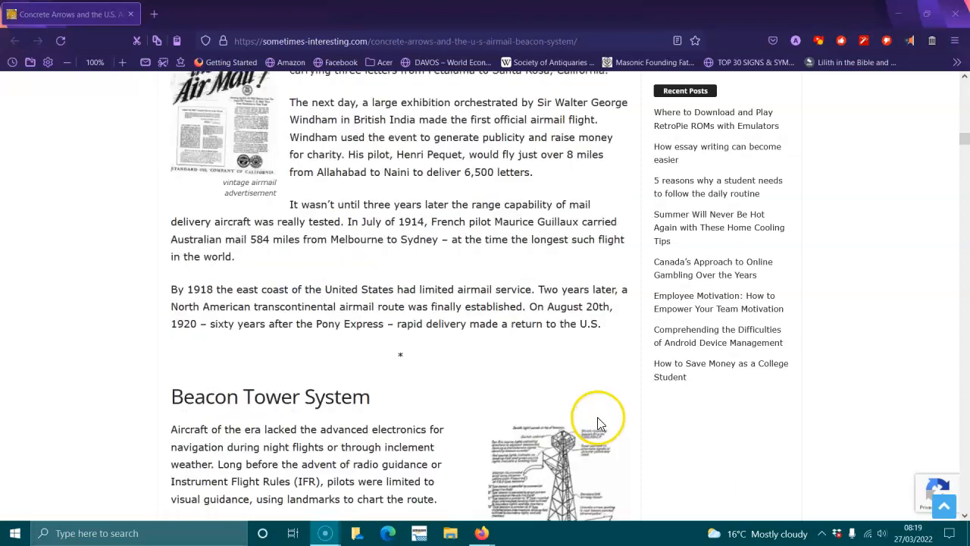
scroll(597, 417, down, 1)
scroll(277, 335, down, 1)
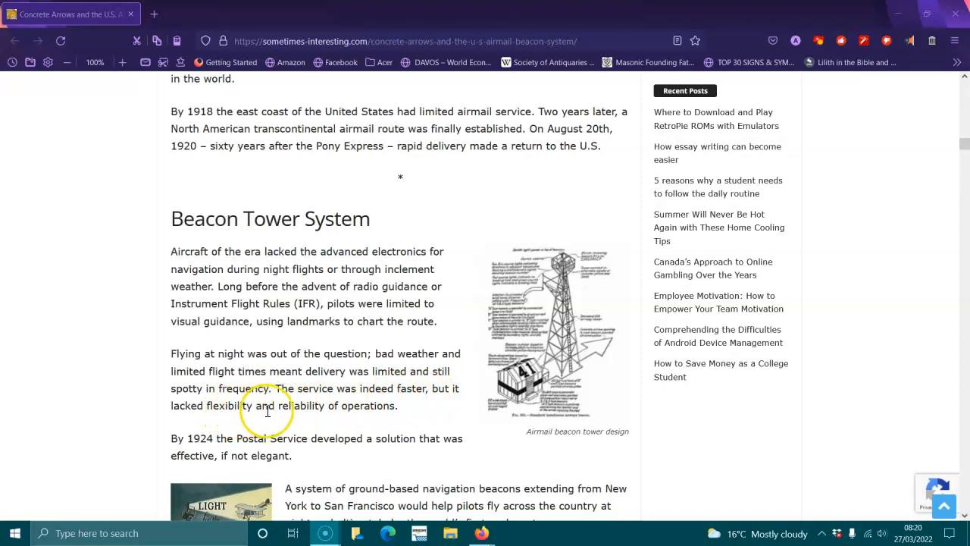
scroll(345, 405, down, 1)
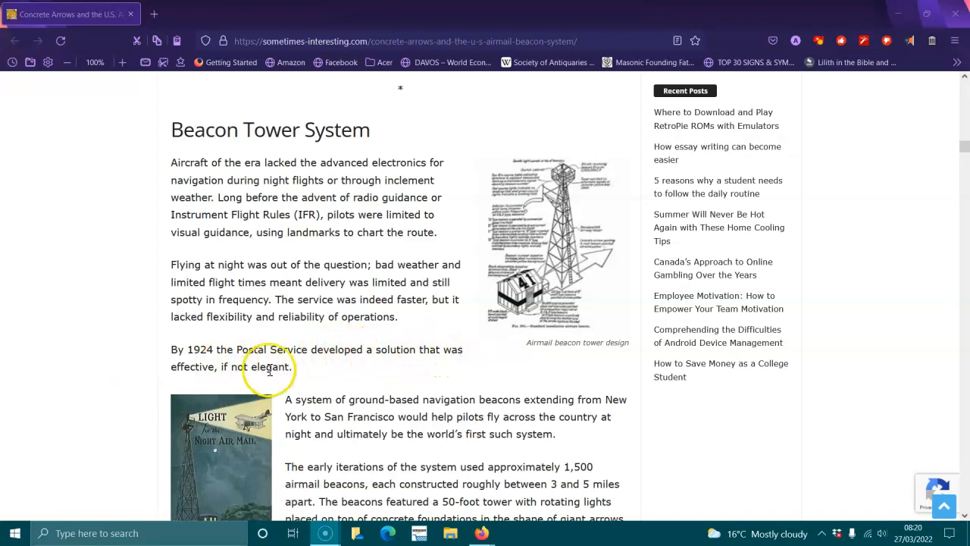
scroll(277, 373, down, 1)
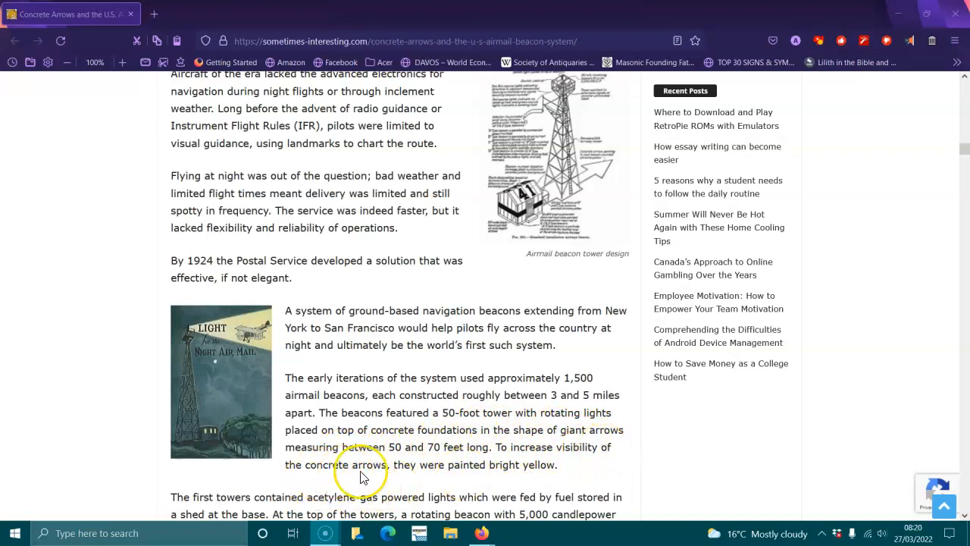
scroll(506, 465, down, 1)
scroll(506, 465, down, 1)
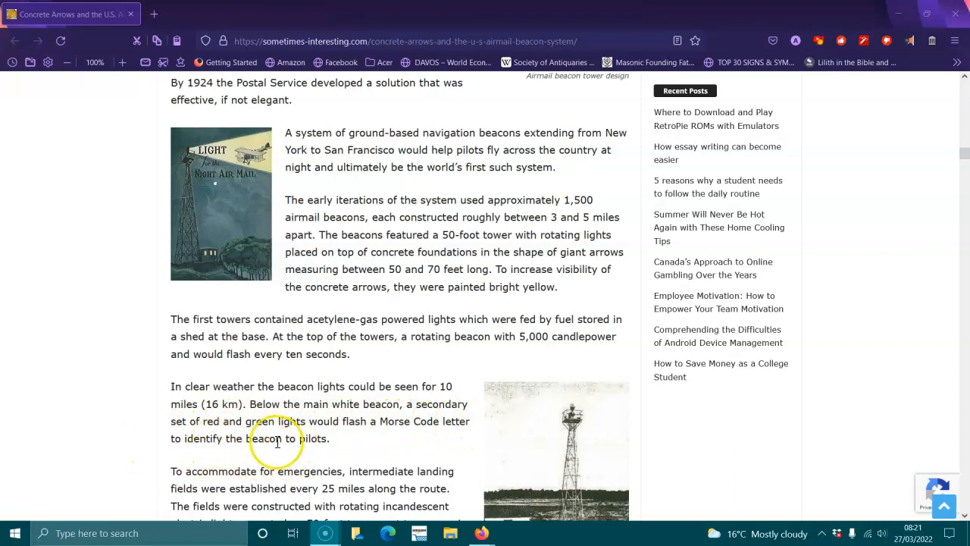
scroll(289, 440, down, 1)
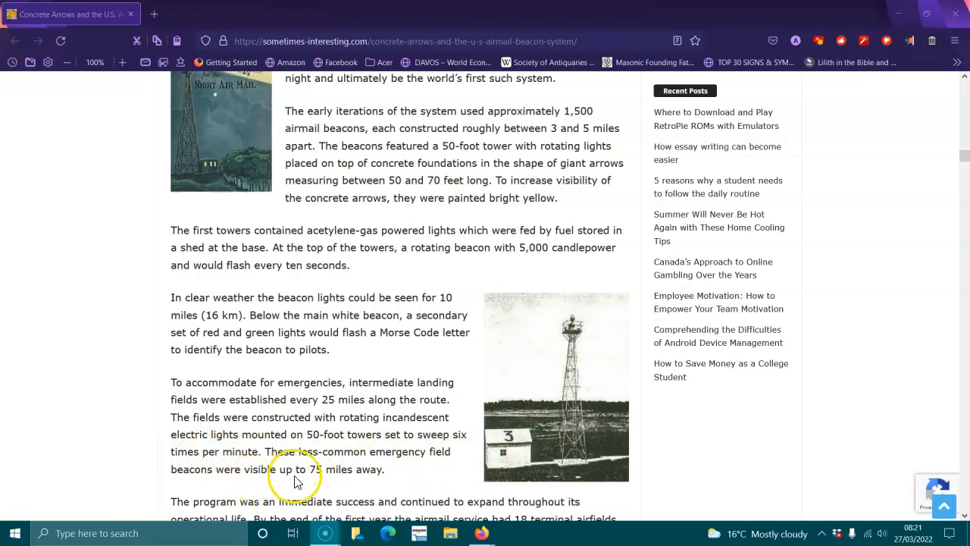
- Highlight the phrase '75 miles away' while reading, then clear the selection
drag(310, 469, 373, 470)
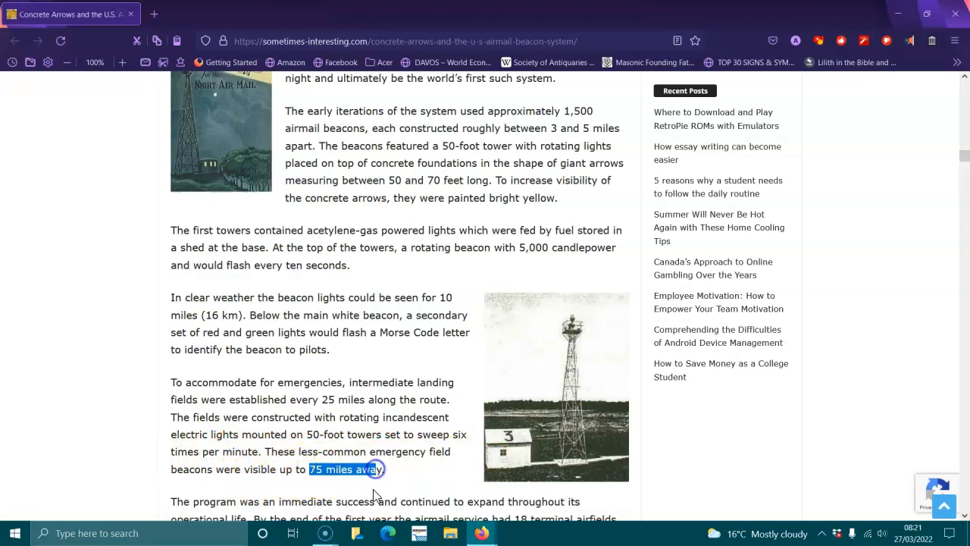
scroll(373, 496, down, 1)
click(198, 415)
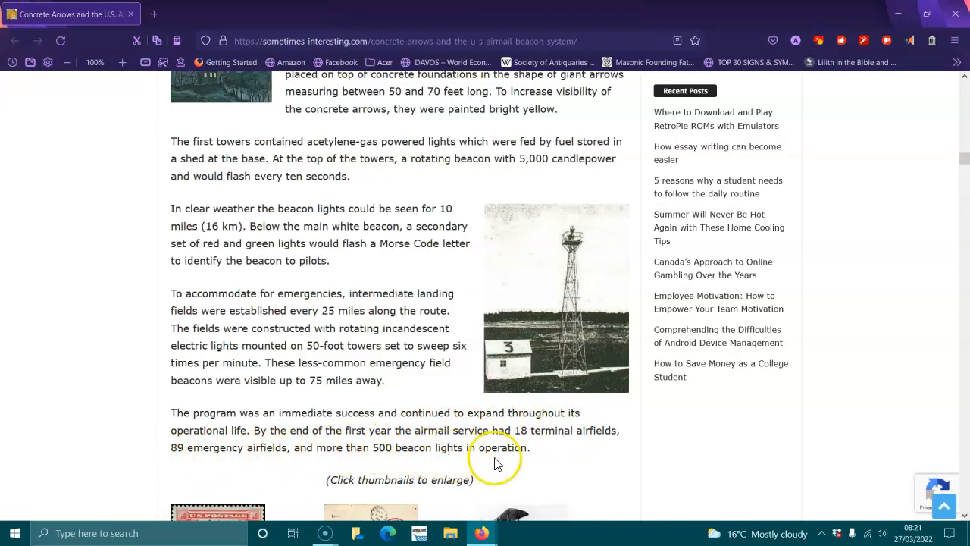
scroll(490, 444, down, 3)
scroll(490, 446, down, 3)
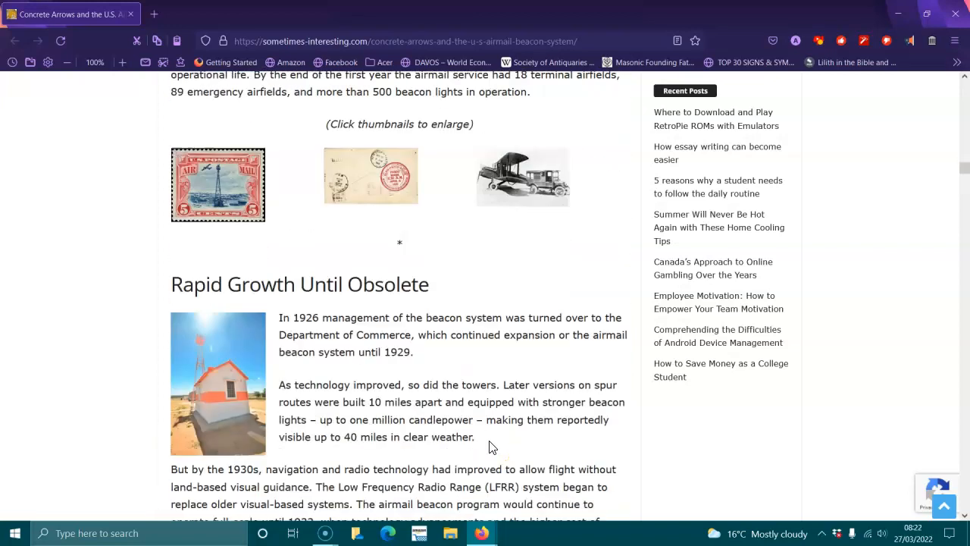
scroll(490, 446, down, 2)
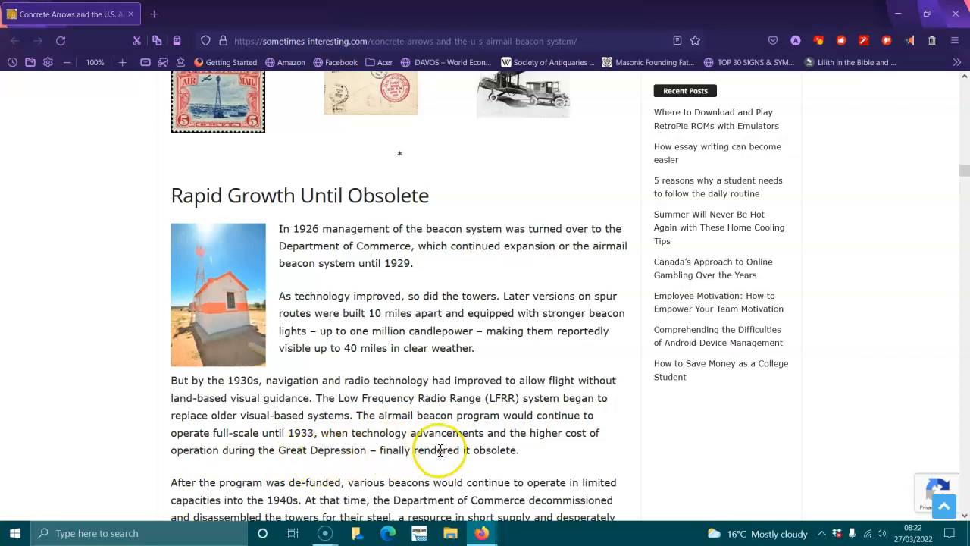
scroll(458, 451, down, 1)
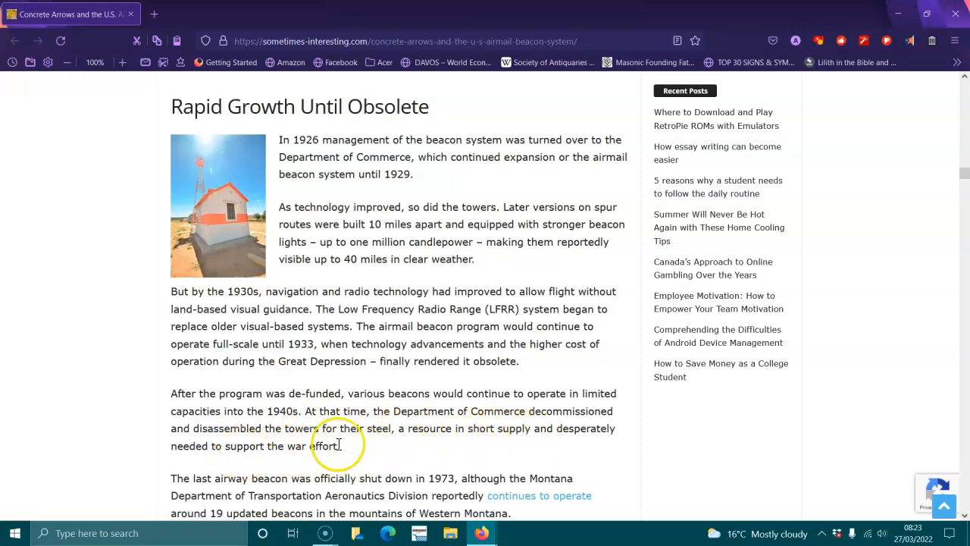
scroll(339, 449, down, 1)
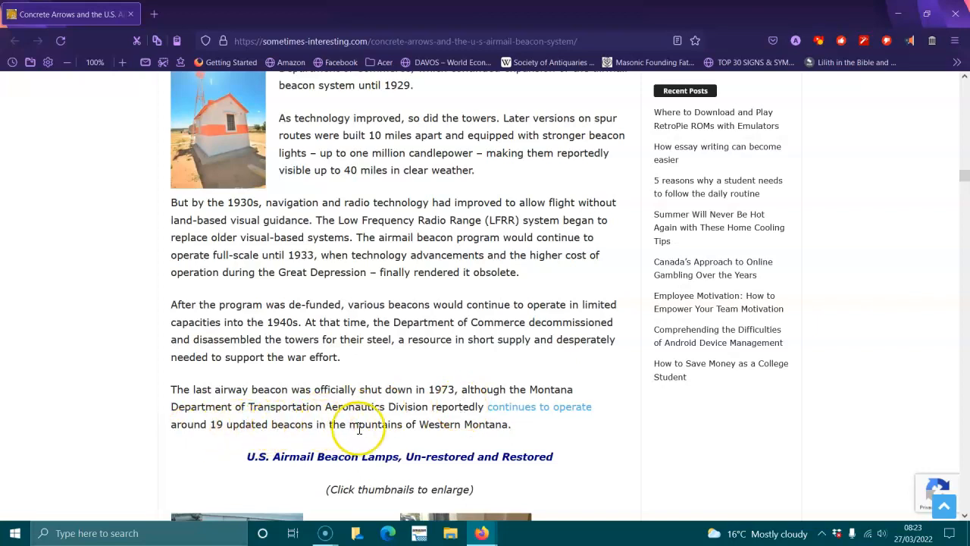
scroll(466, 423, down, 3)
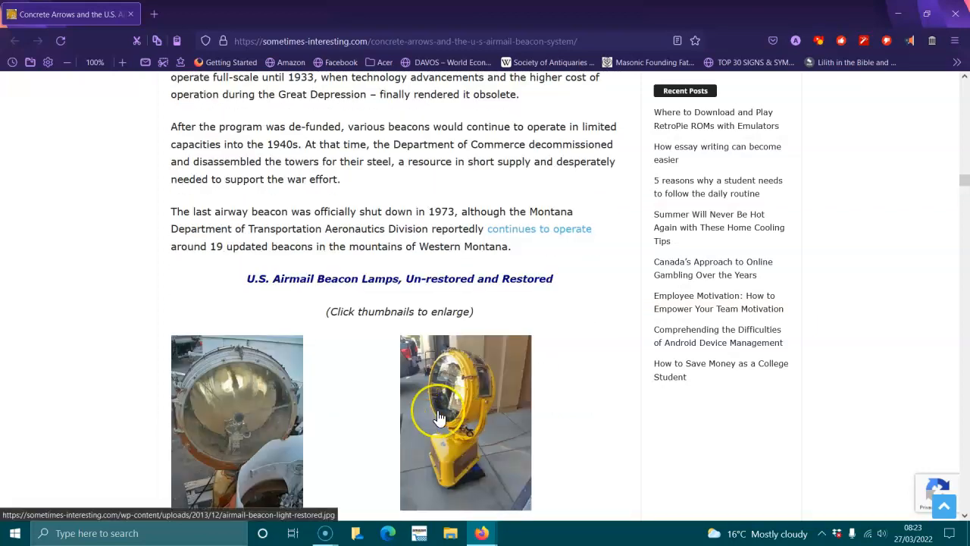
scroll(379, 428, down, 1)
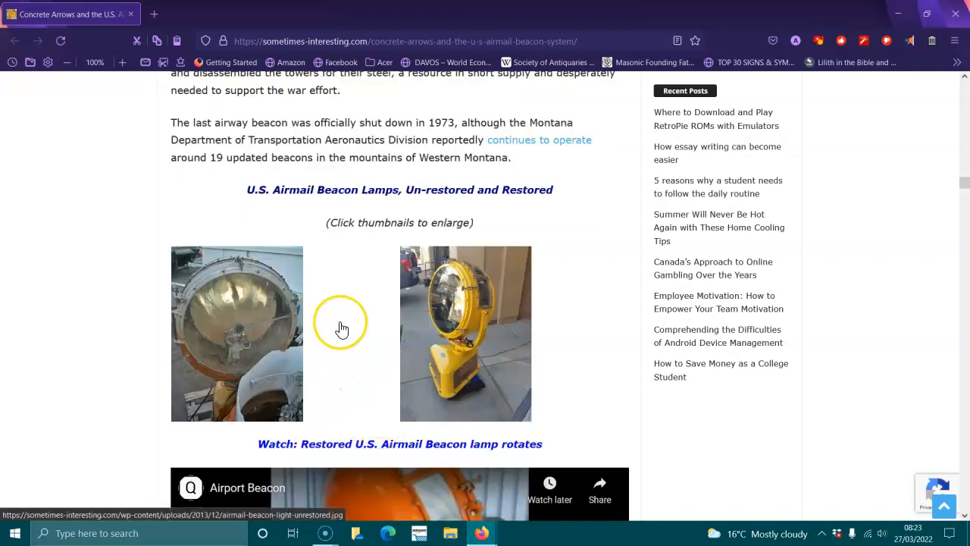
scroll(304, 288, down, 3)
scroll(123, 292, down, 4)
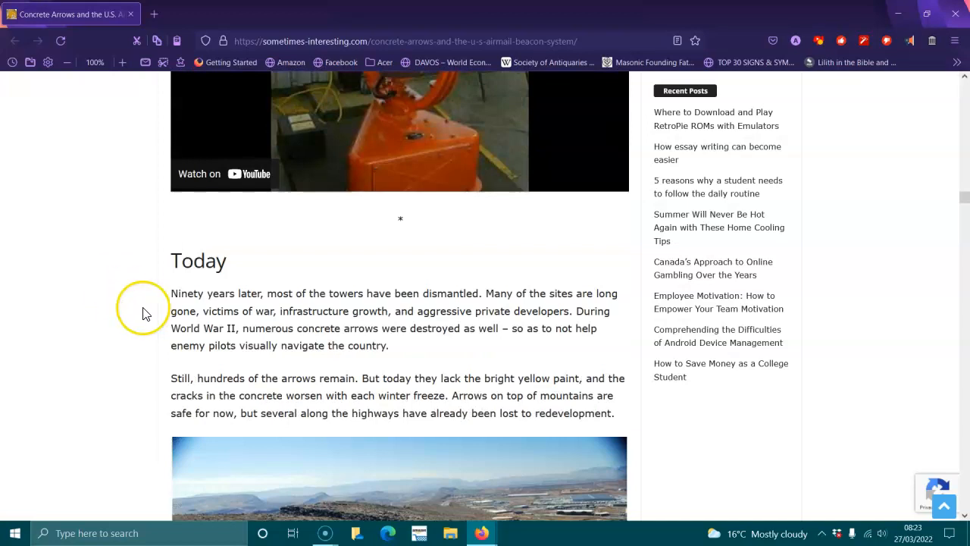
scroll(144, 273, down, 1)
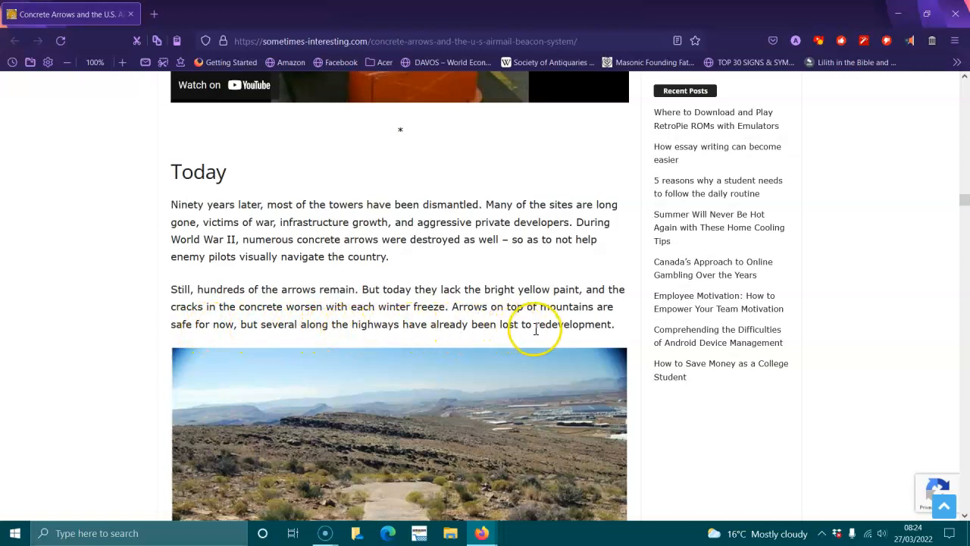
scroll(536, 330, down, 3)
scroll(536, 330, down, 4)
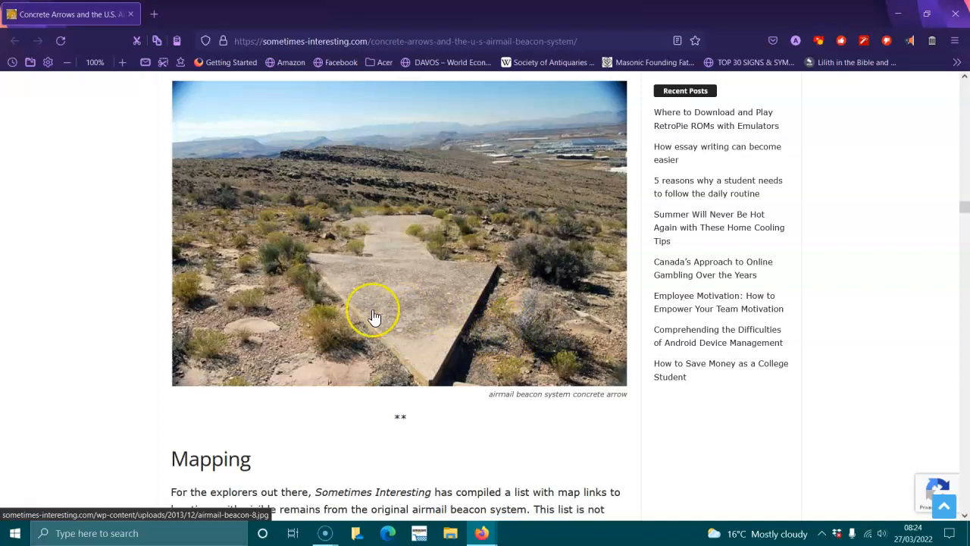
scroll(402, 314, down, 1)
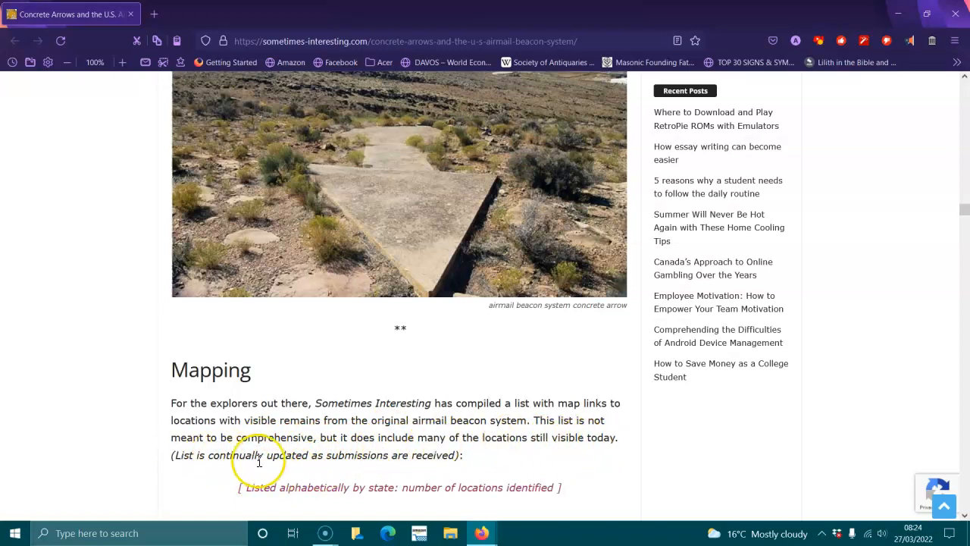
scroll(398, 455, down, 2)
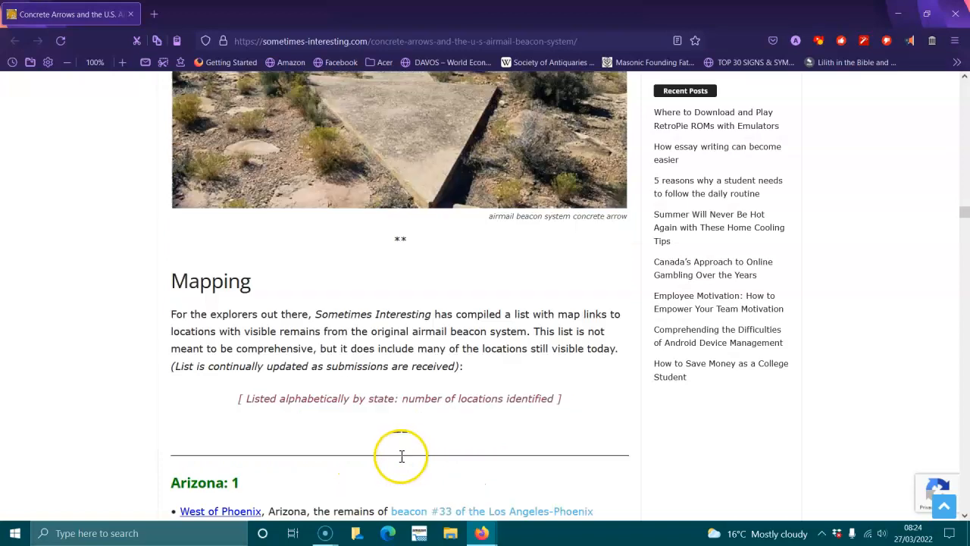
scroll(394, 450, down, 2)
scroll(388, 451, down, 1)
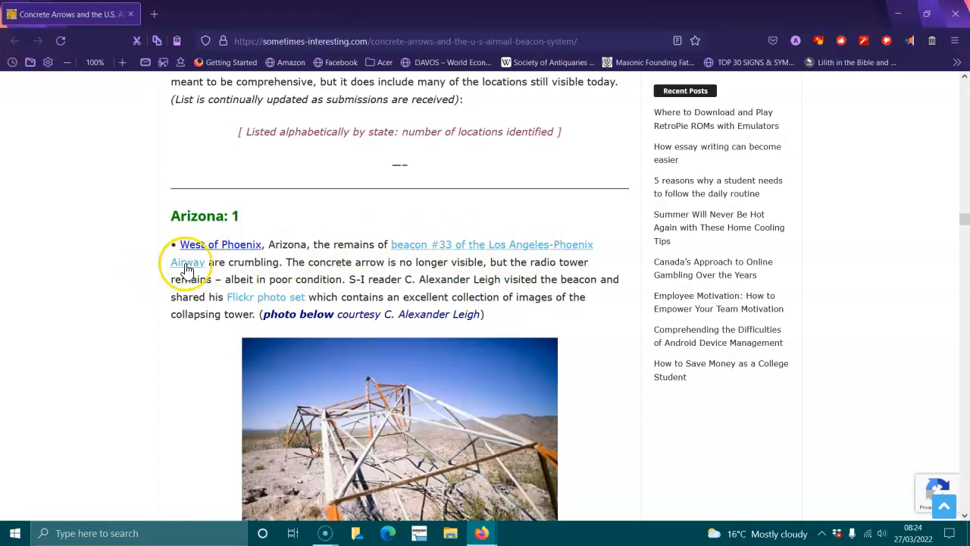
scroll(341, 261, down, 1)
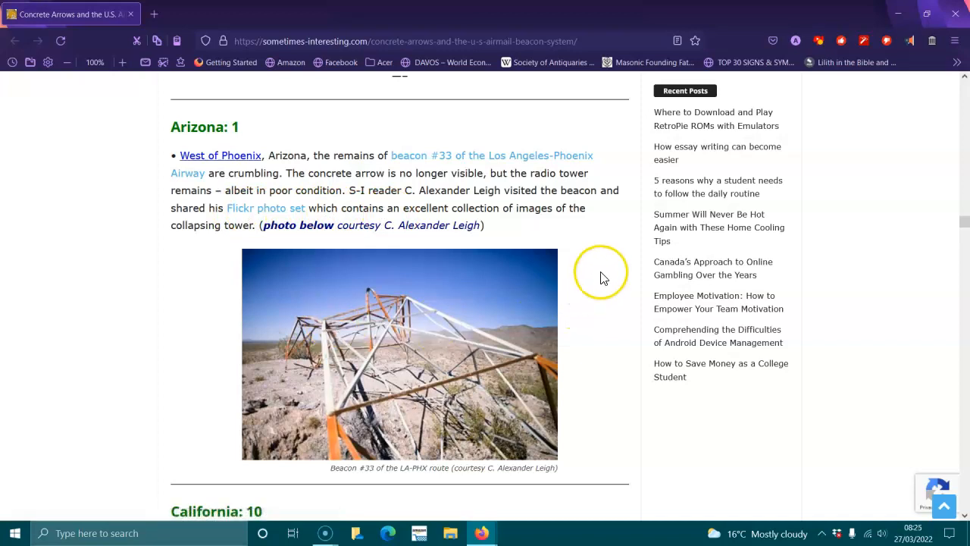
scroll(615, 303, down, 1)
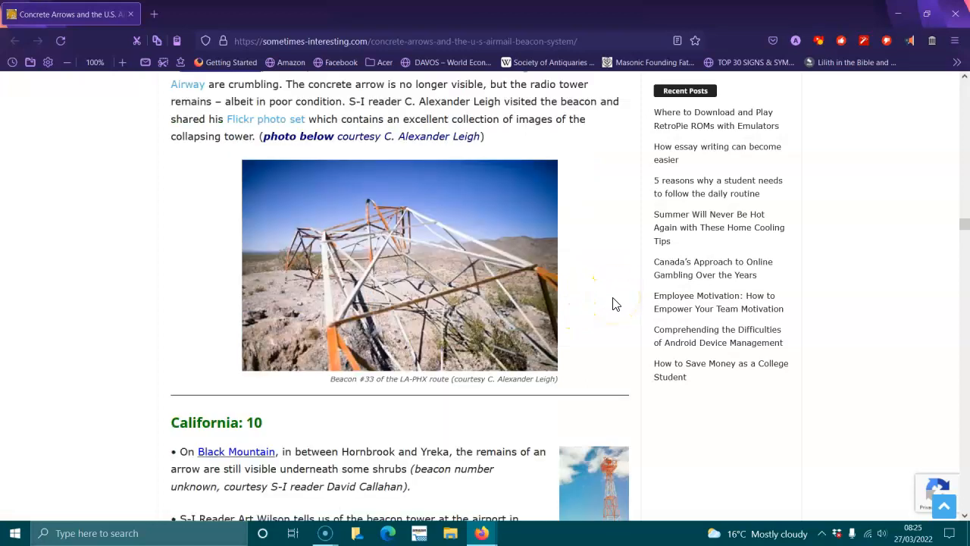
scroll(616, 303, down, 2)
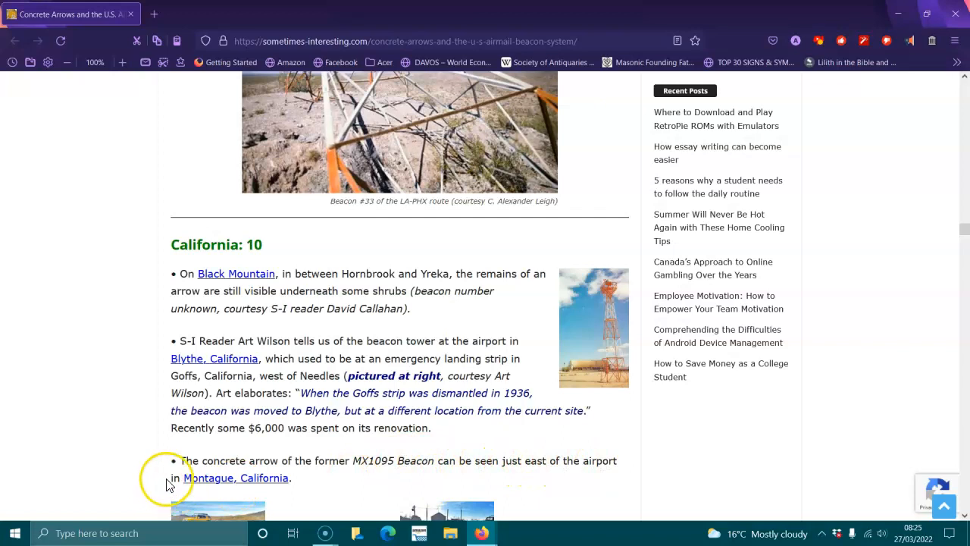
scroll(170, 478, down, 1)
scroll(339, 383, down, 2)
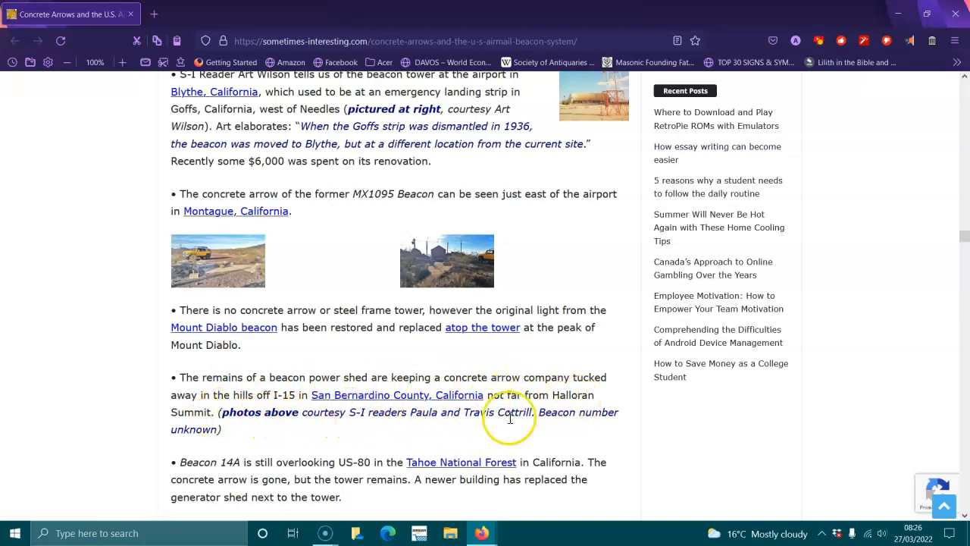
scroll(447, 440, down, 1)
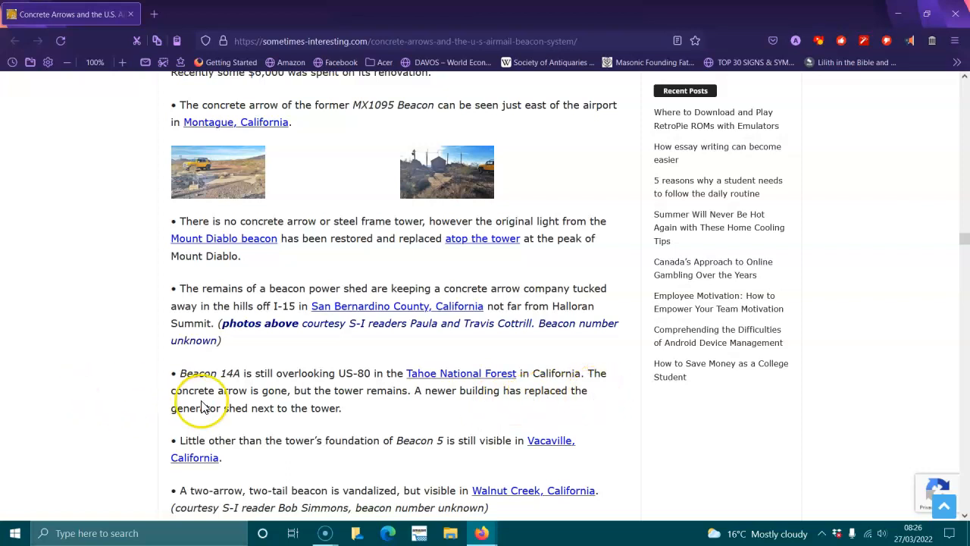
scroll(288, 409, down, 1)
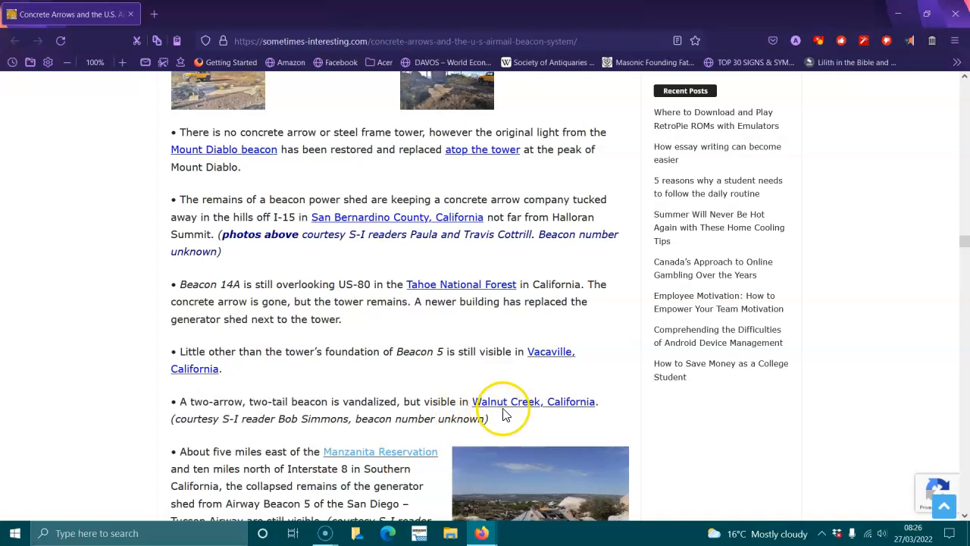
scroll(163, 433, down, 1)
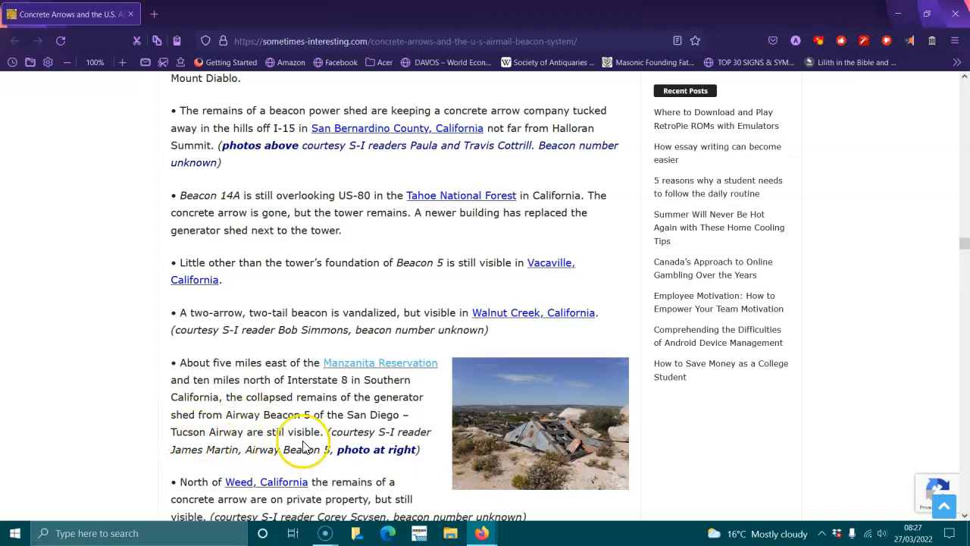
scroll(371, 439, down, 1)
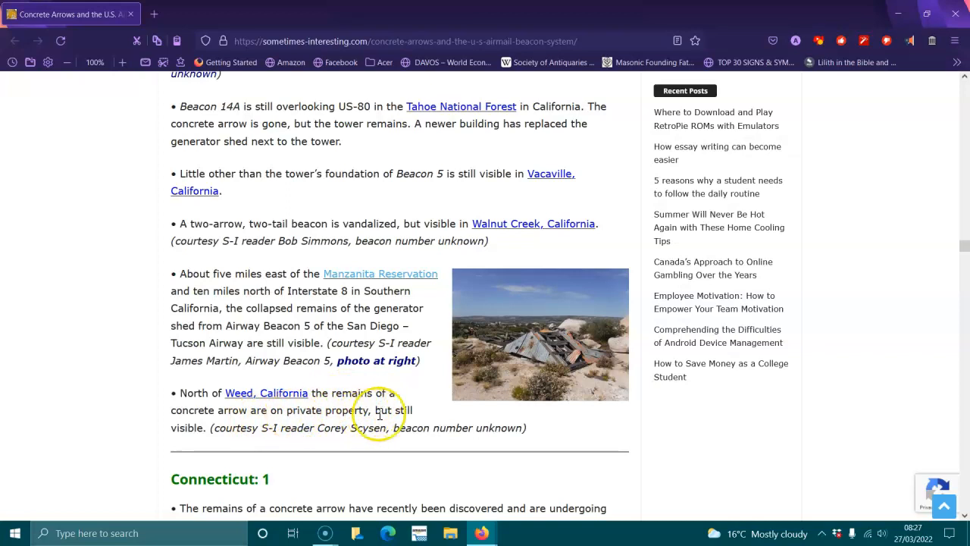
scroll(409, 413, down, 1)
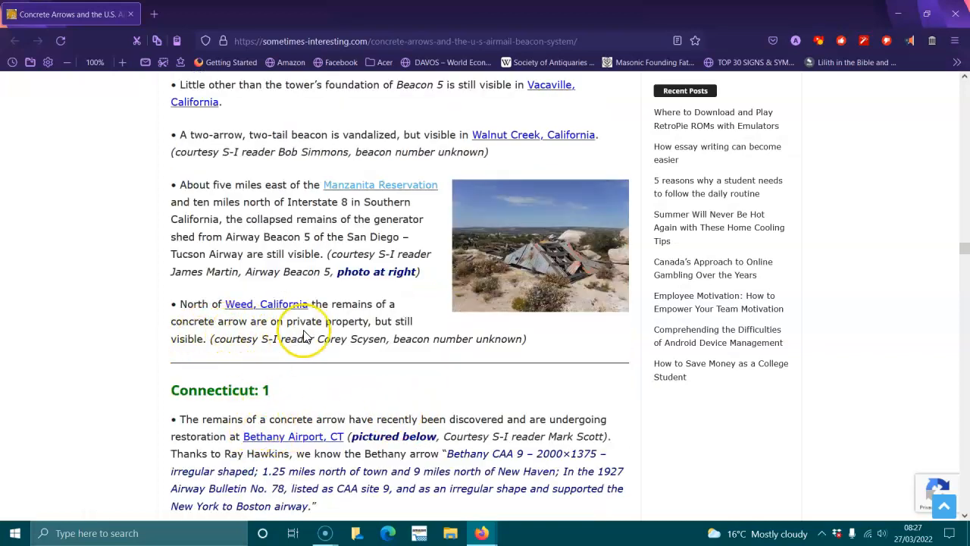
scroll(311, 334, down, 2)
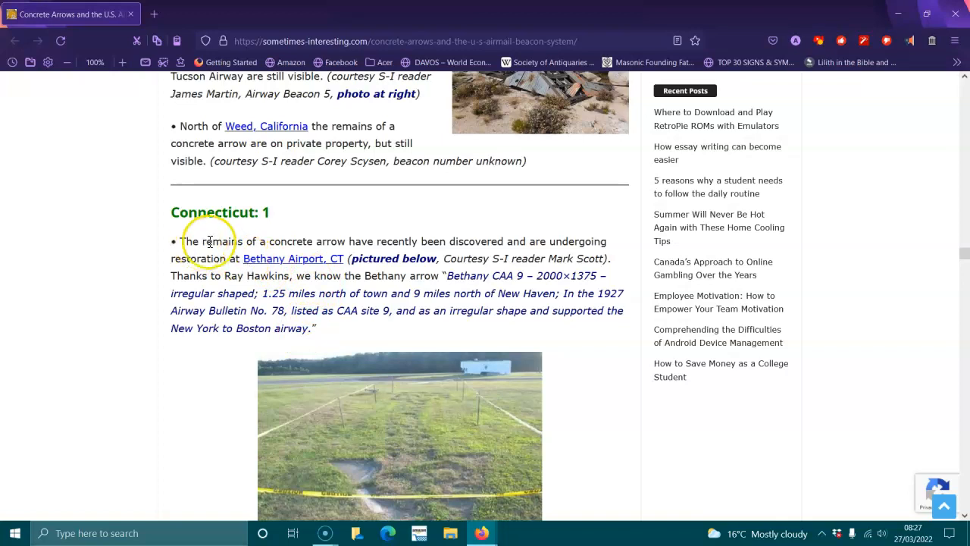
scroll(380, 248, down, 1)
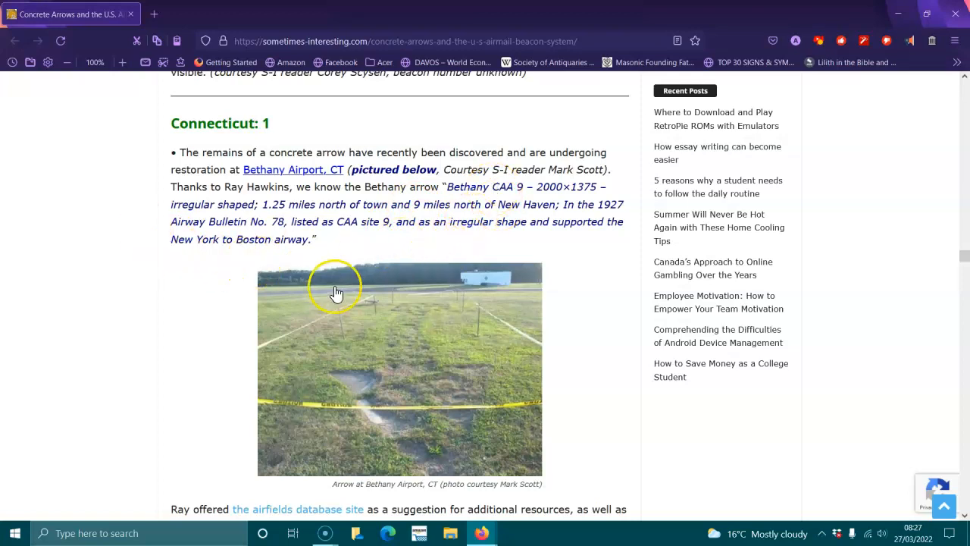
scroll(342, 299, down, 1)
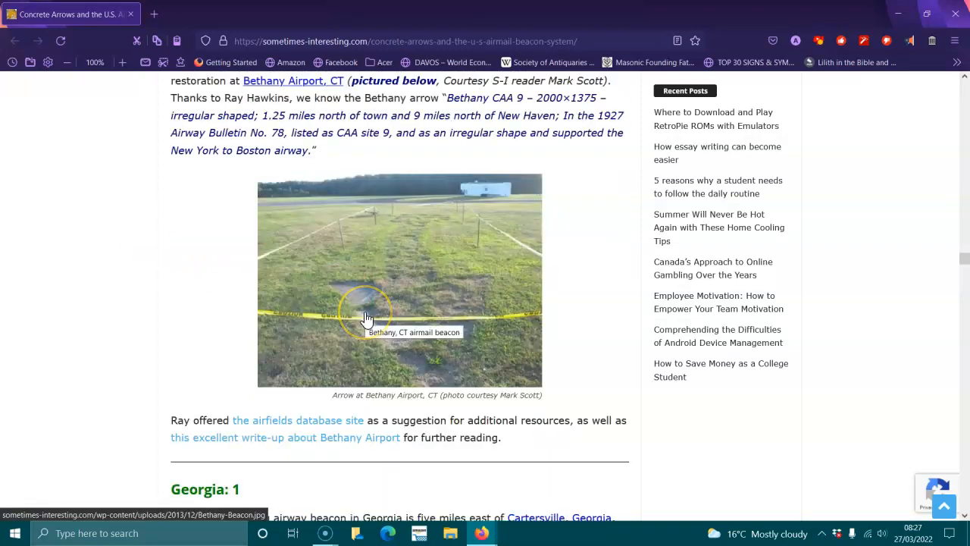
scroll(368, 318, down, 1)
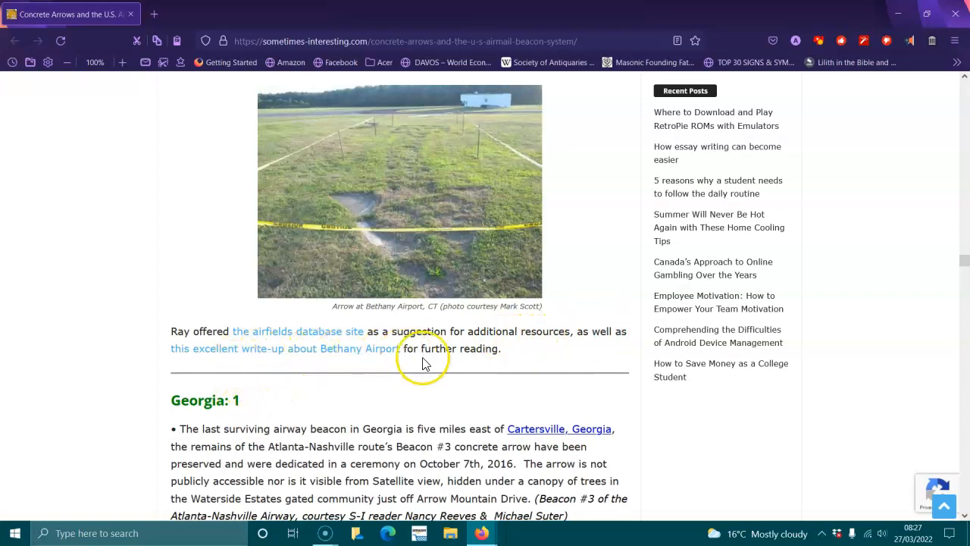
scroll(489, 364, down, 1)
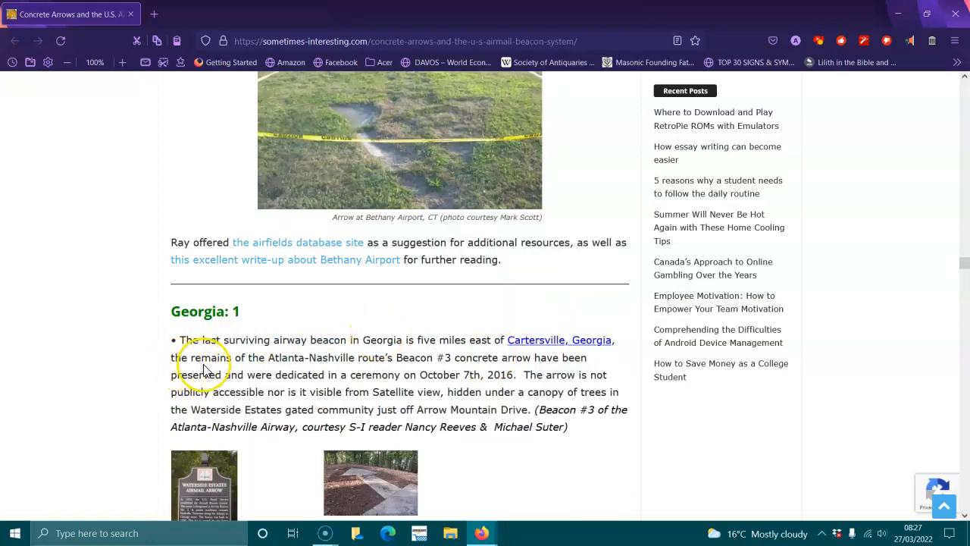
scroll(220, 360, down, 1)
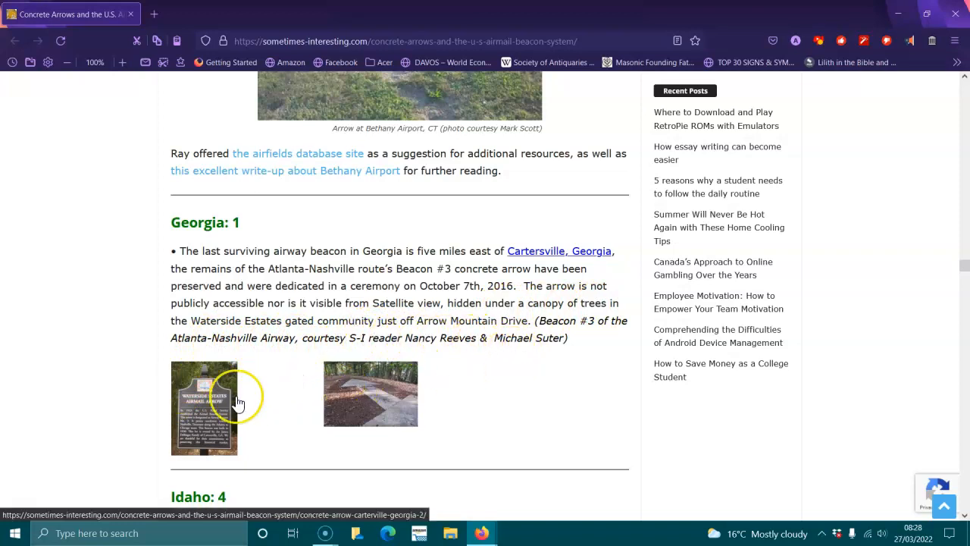
scroll(219, 394, down, 2)
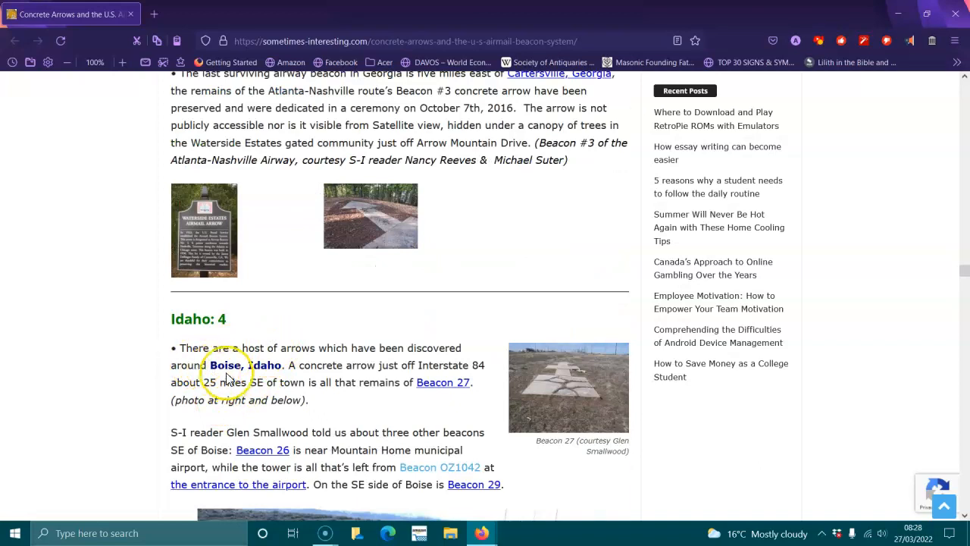
scroll(220, 353, down, 1)
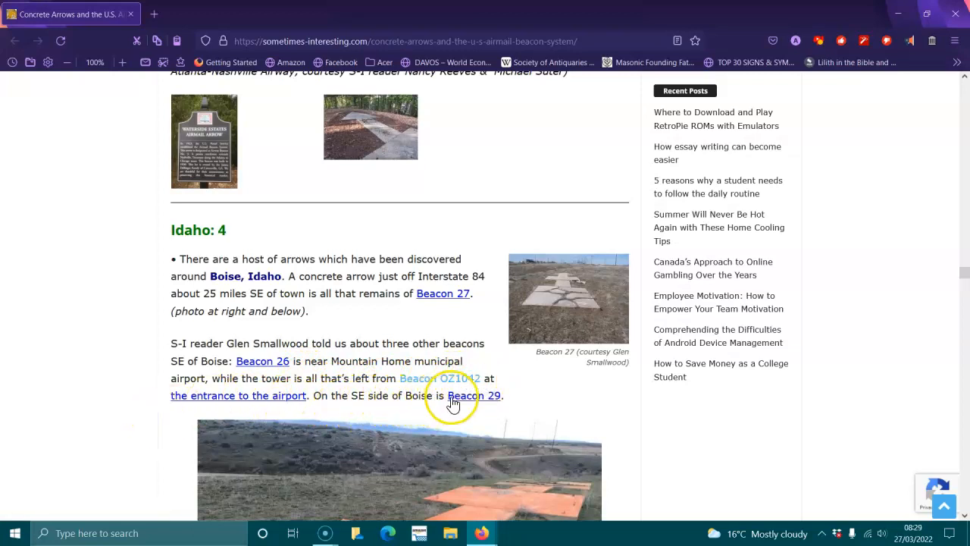
scroll(455, 401, down, 3)
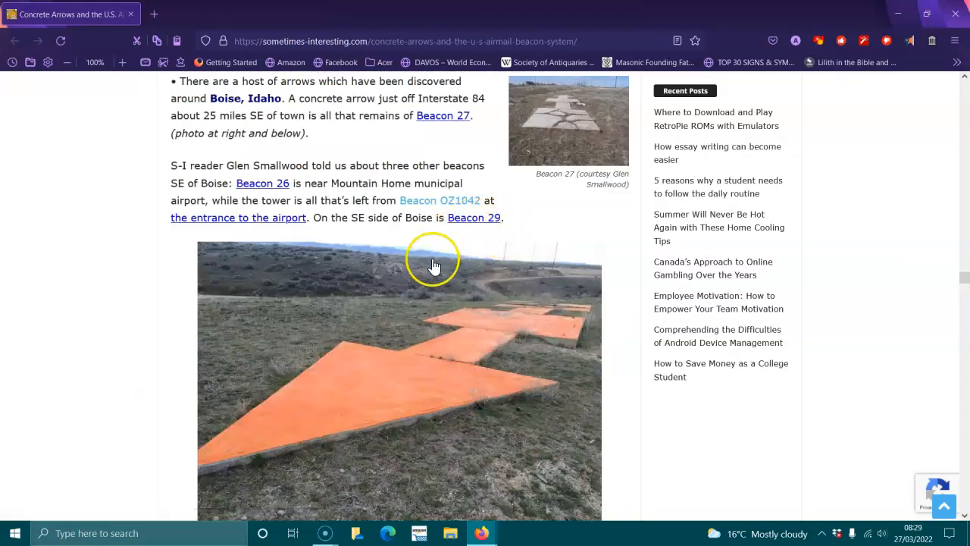
scroll(434, 269, down, 3)
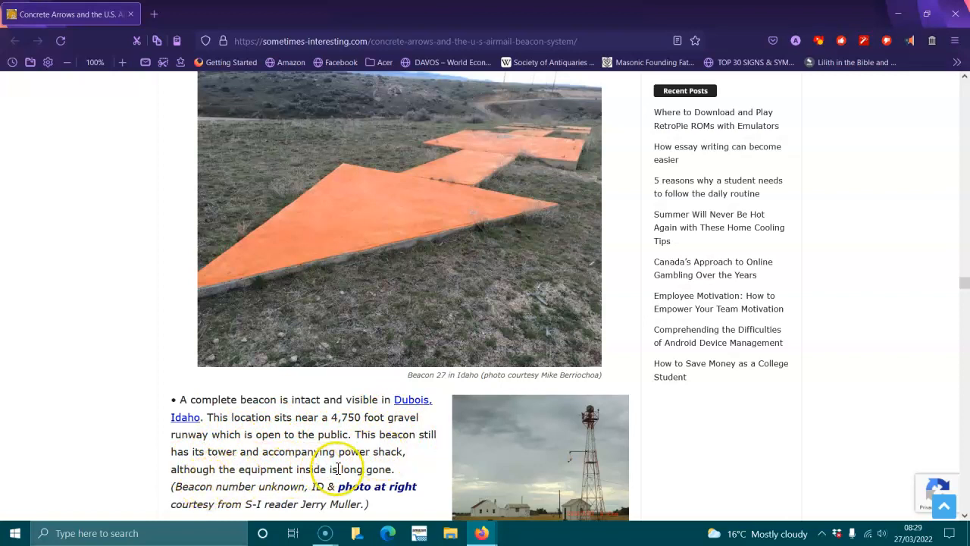
scroll(339, 468, down, 2)
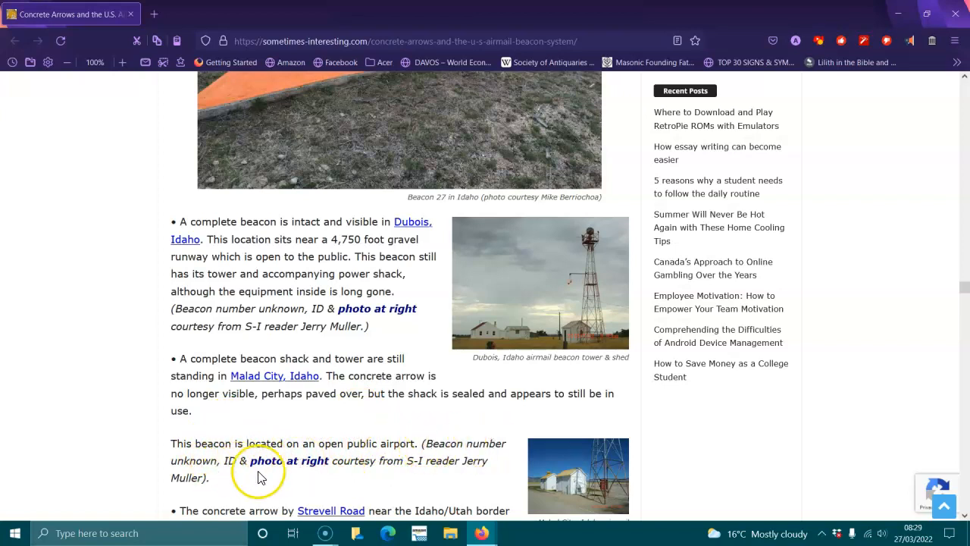
scroll(244, 476, down, 1)
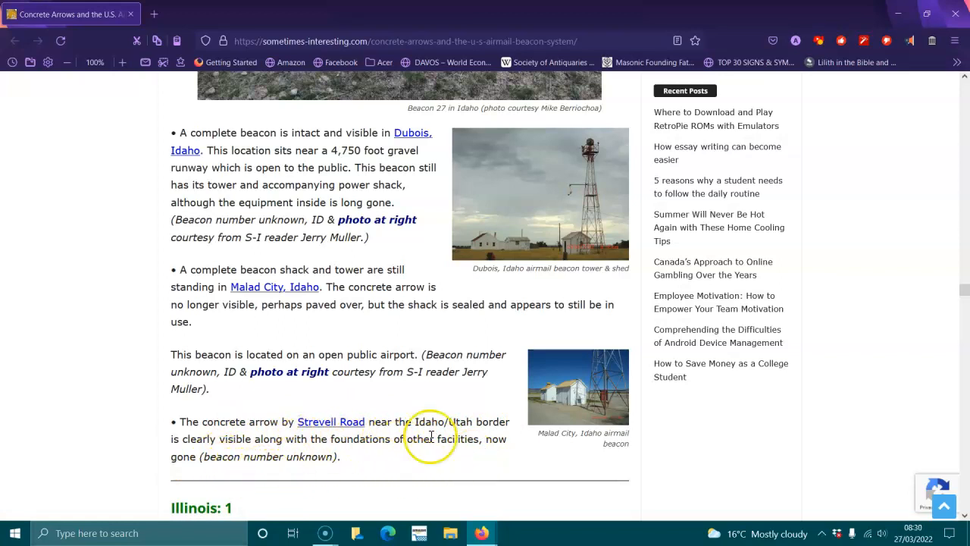
scroll(448, 436, down, 1)
scroll(326, 362, down, 2)
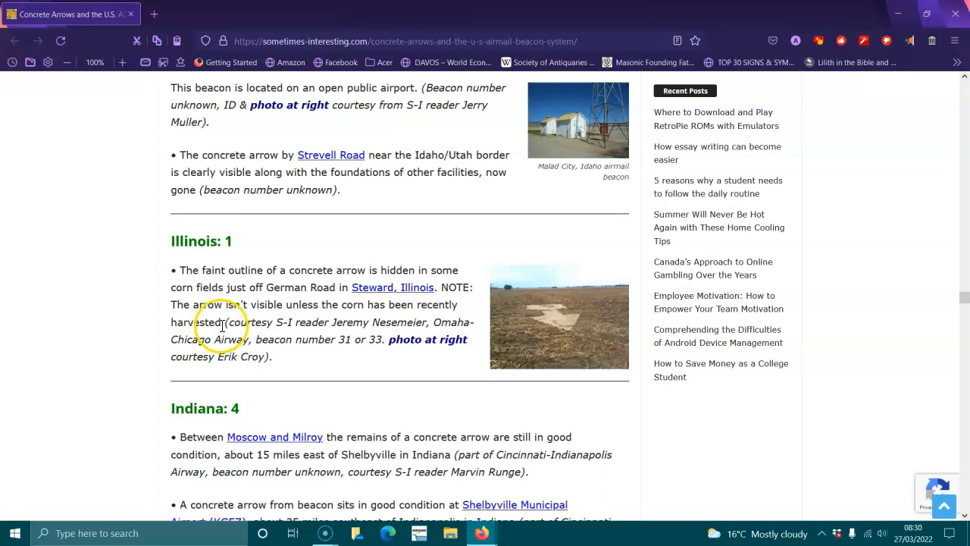
scroll(222, 328, down, 1)
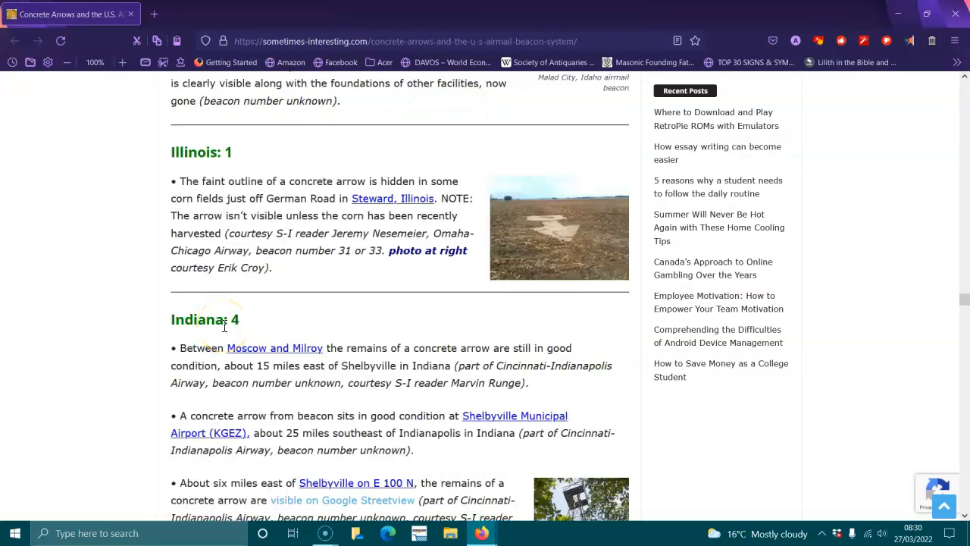
scroll(225, 327, down, 1)
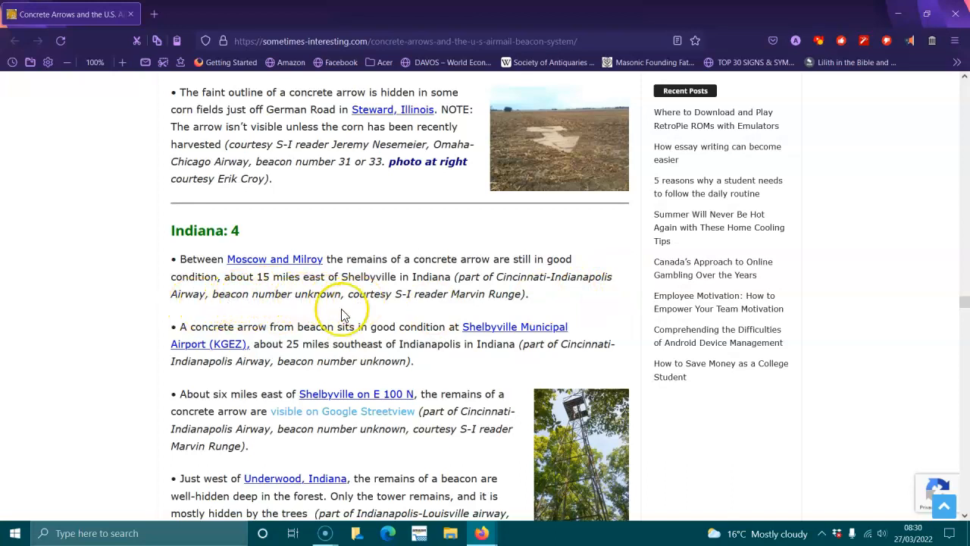
scroll(343, 314, down, 1)
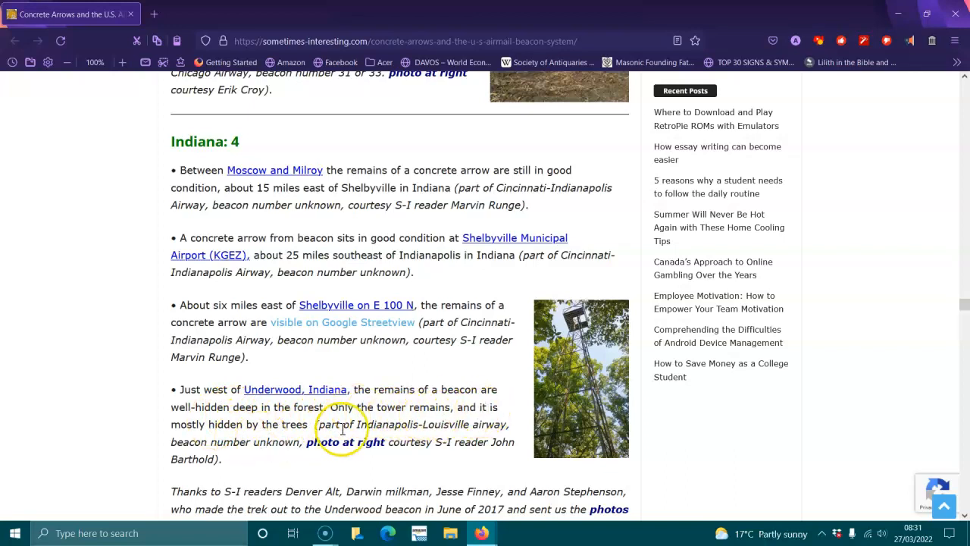
scroll(399, 425, down, 1)
scroll(396, 420, down, 1)
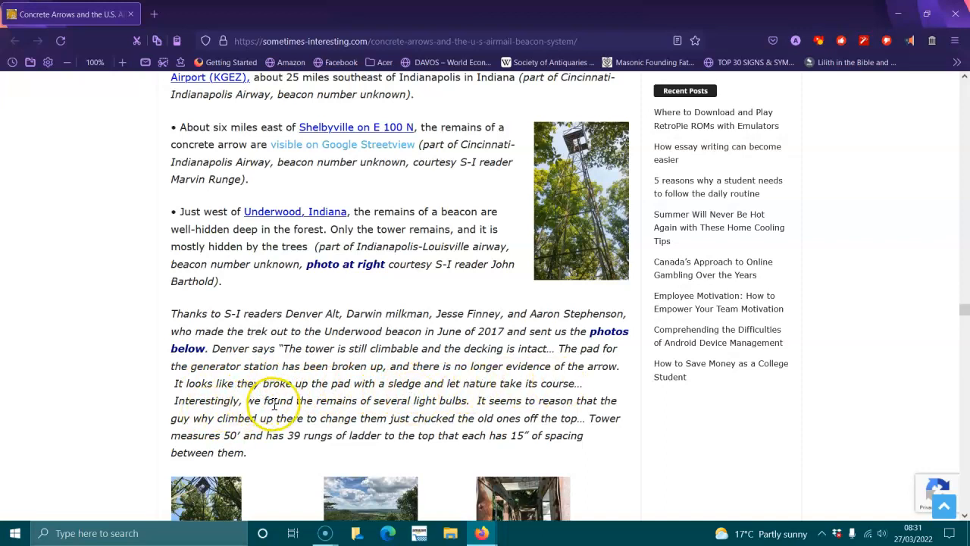
scroll(267, 405, down, 1)
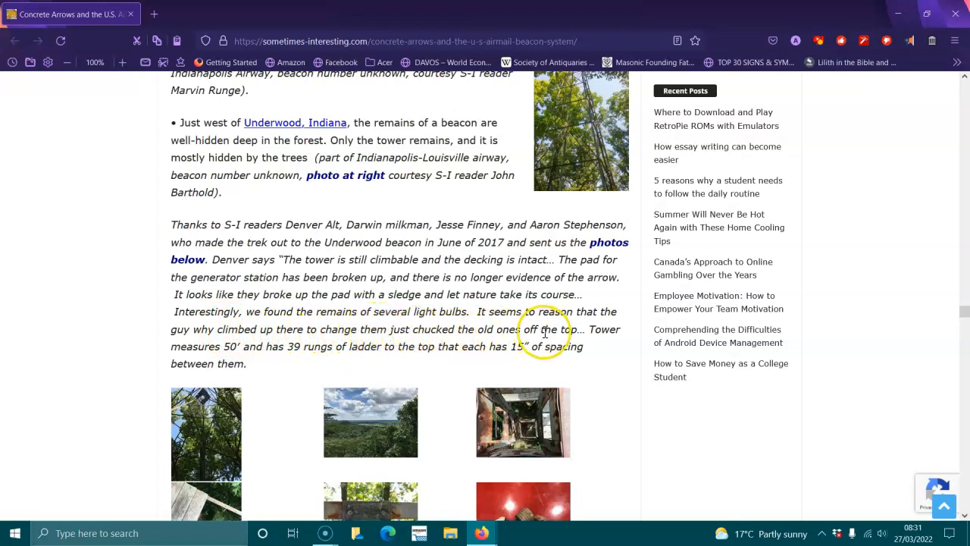
scroll(600, 330, down, 1)
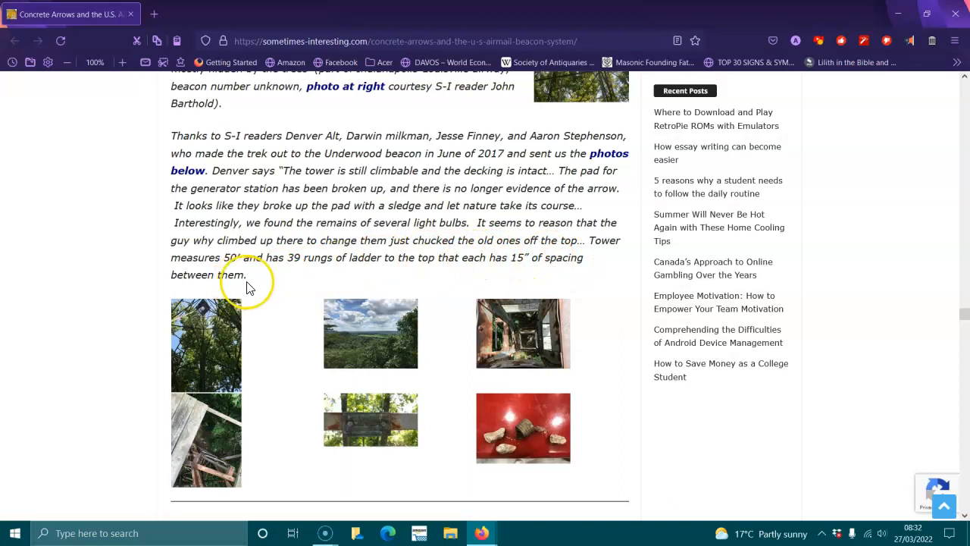
scroll(463, 262, down, 1)
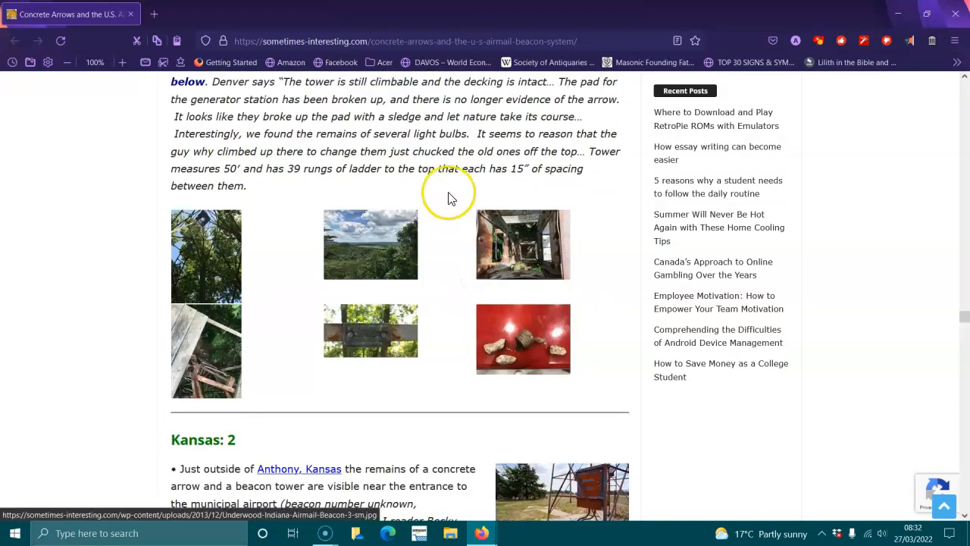
scroll(434, 350, down, 1)
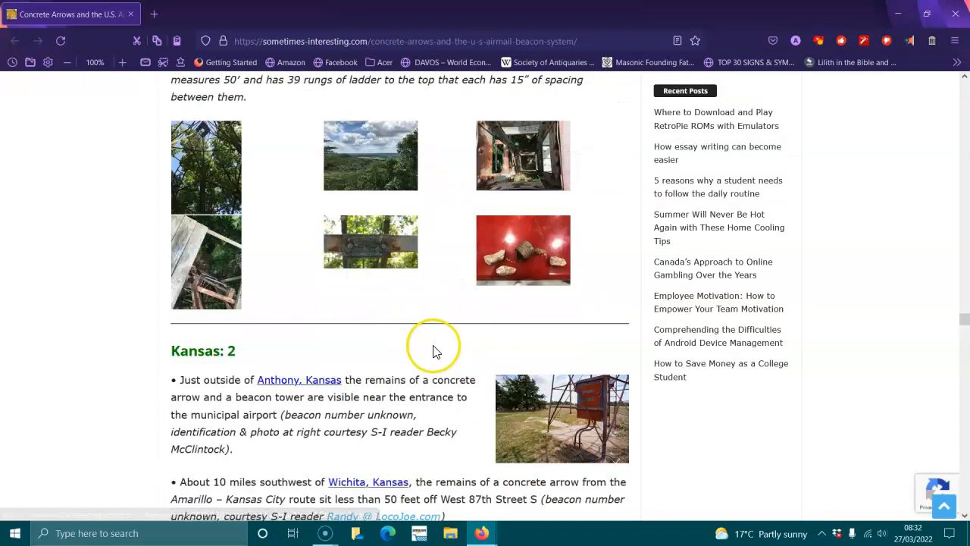
scroll(227, 372, down, 2)
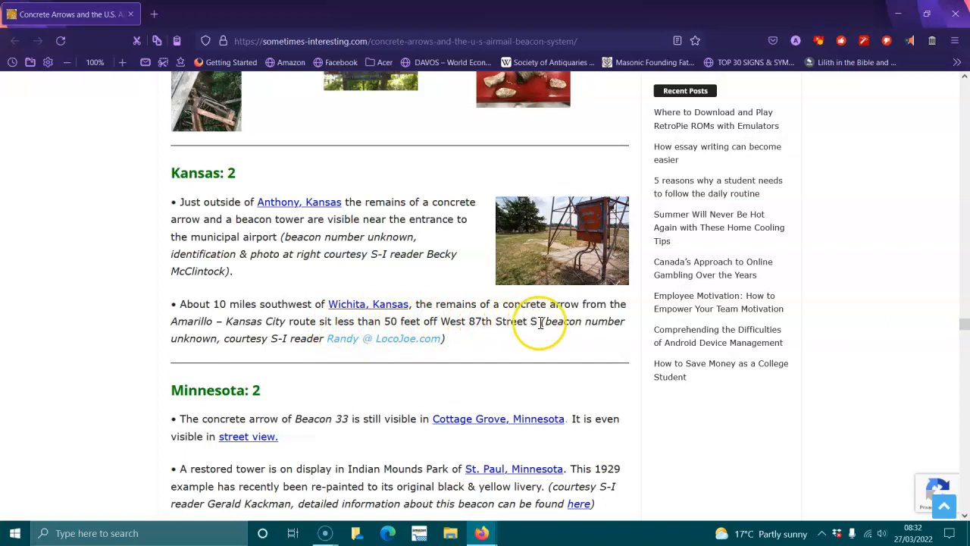
scroll(174, 356, down, 2)
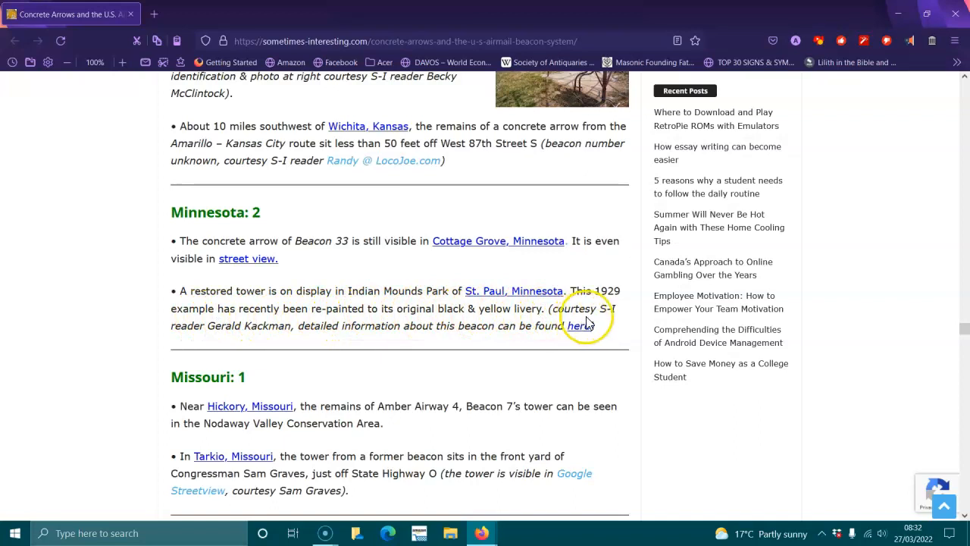
scroll(447, 322, down, 2)
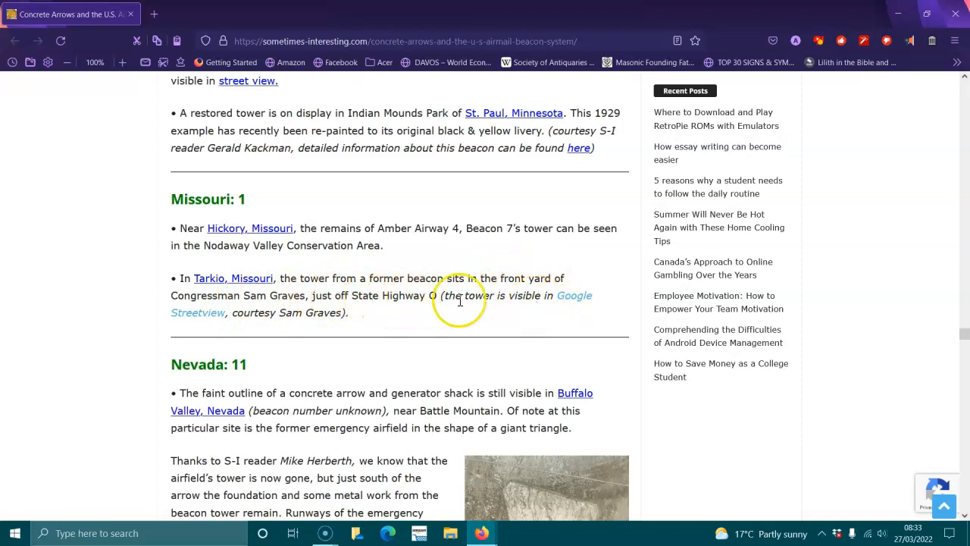
scroll(212, 328, down, 2)
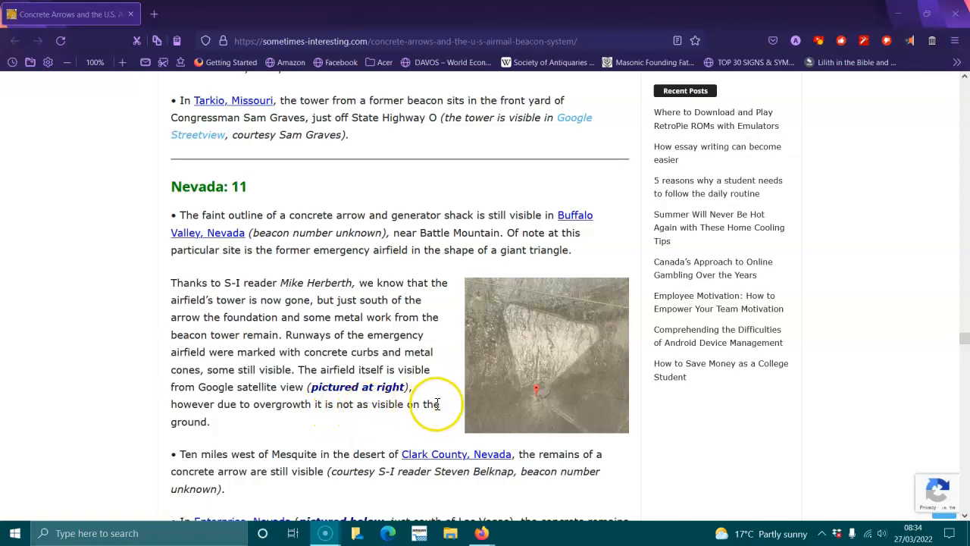
scroll(445, 410, down, 1)
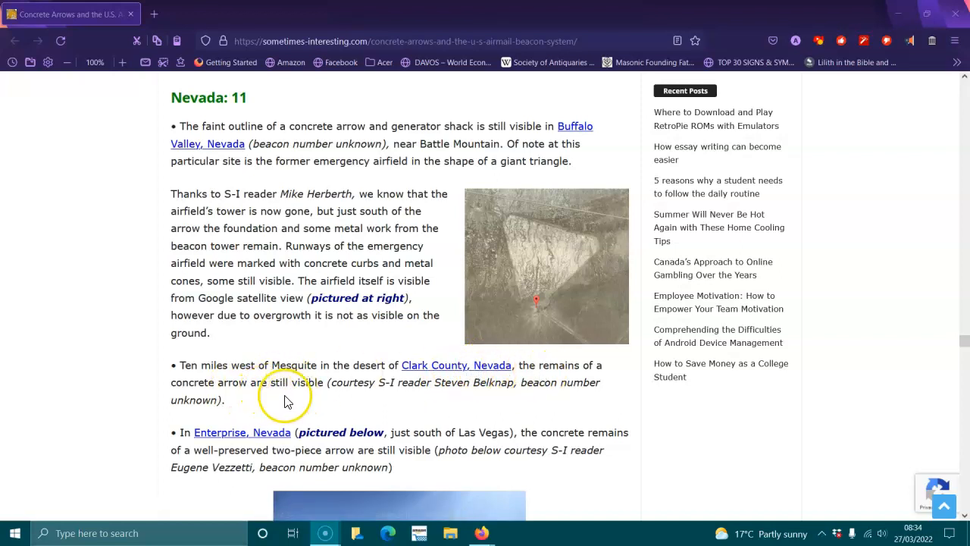
scroll(275, 402, down, 1)
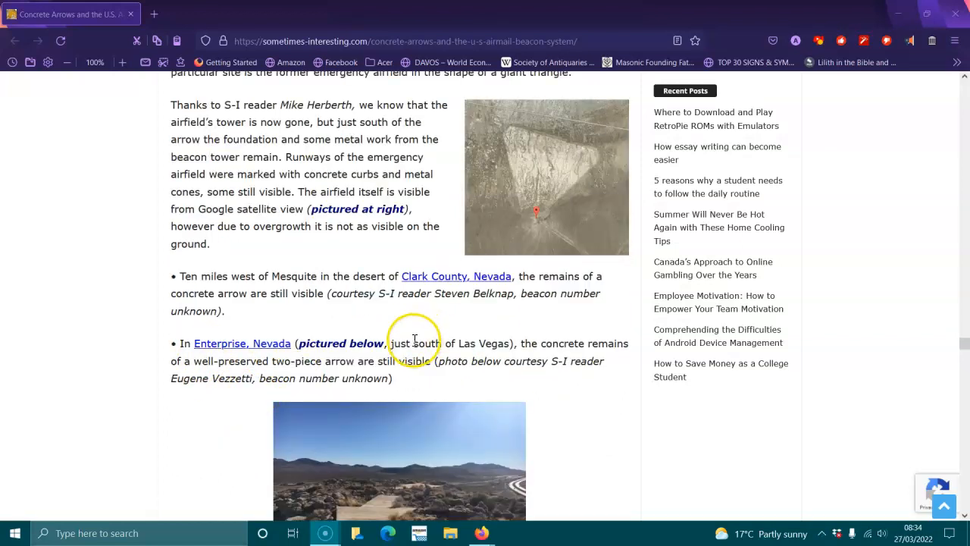
scroll(415, 339, down, 1)
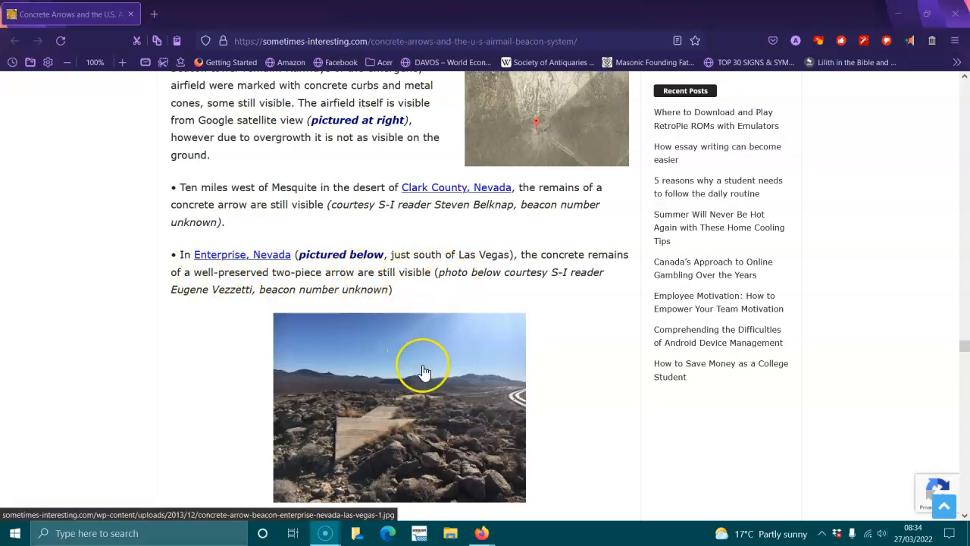
scroll(388, 351, down, 1)
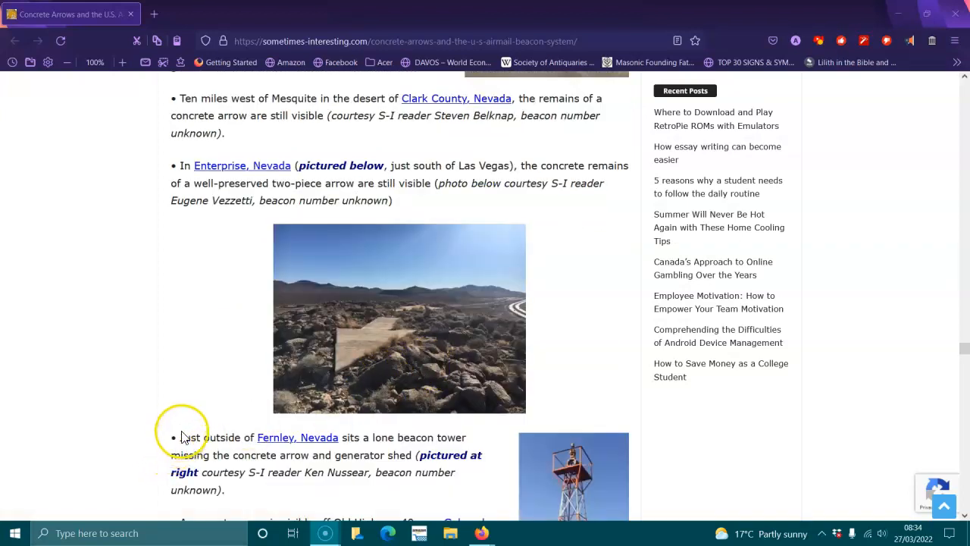
scroll(174, 425, down, 1)
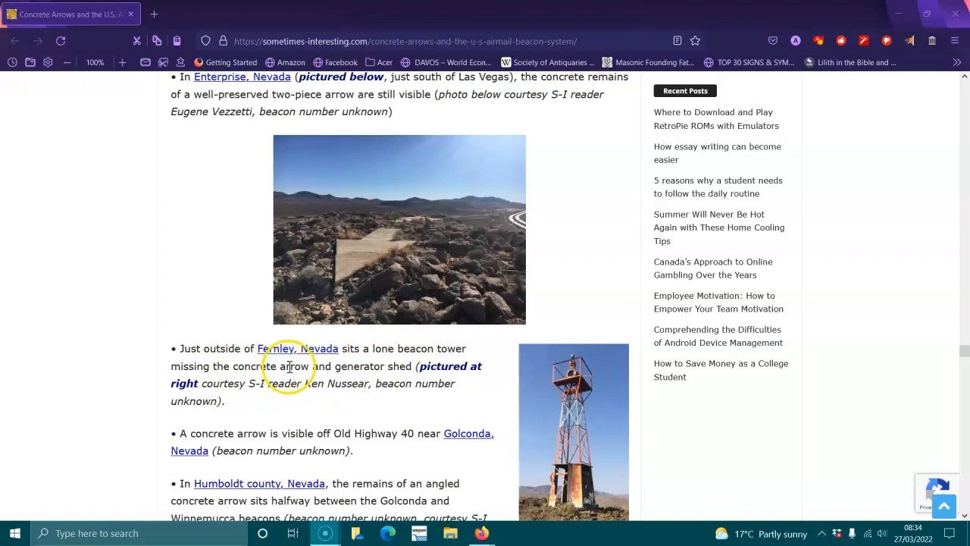
scroll(361, 383, down, 1)
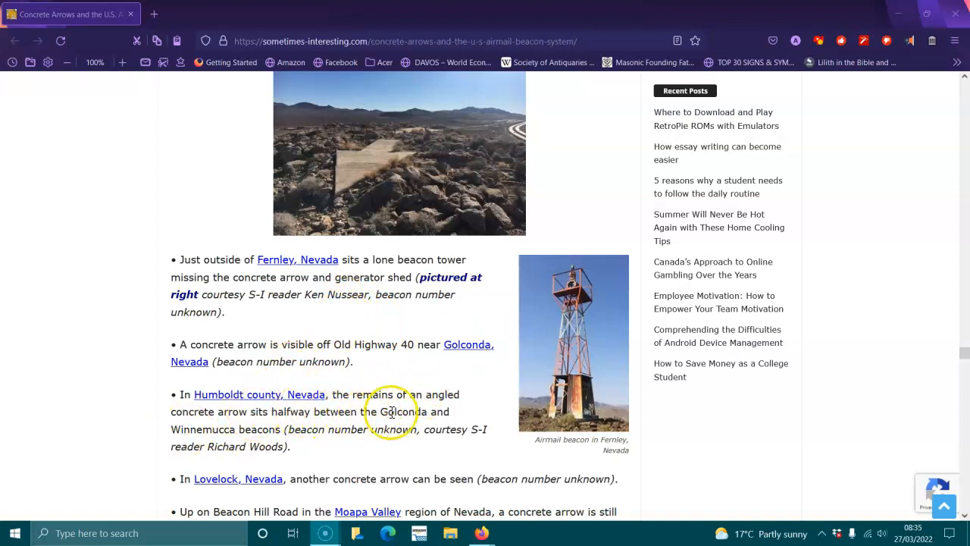
- Highlight the place names Golconda and Winnemucca while reading, then clear the highlight
drag(381, 411, 409, 411)
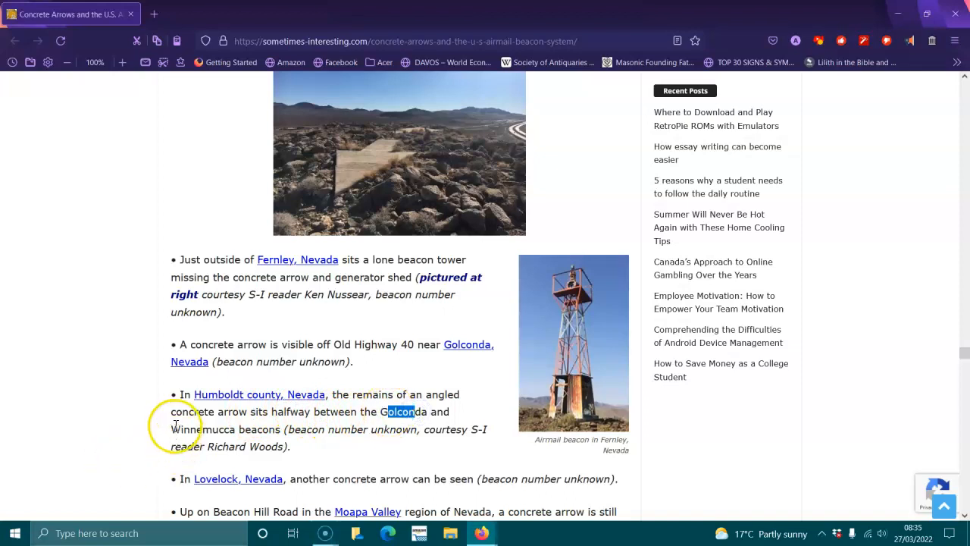
drag(171, 429, 226, 429)
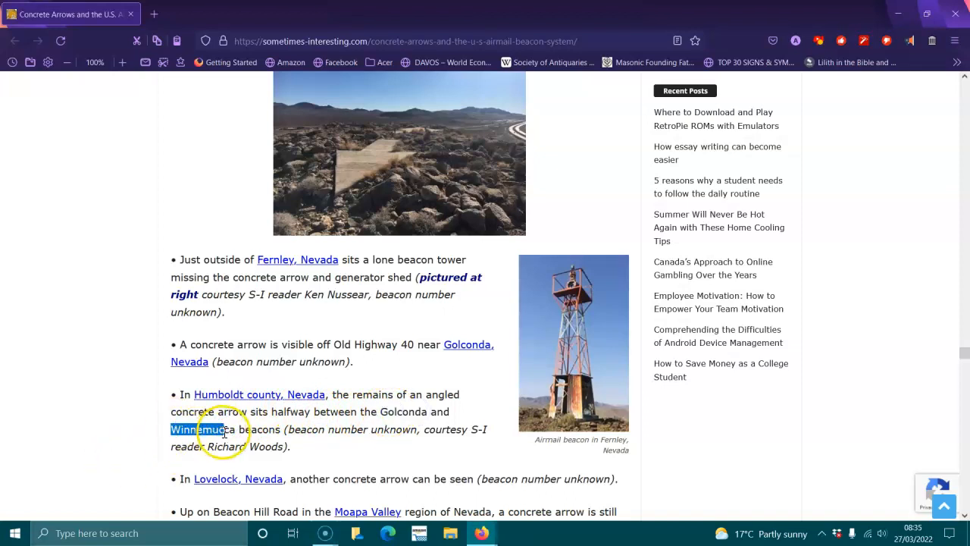
click(244, 429)
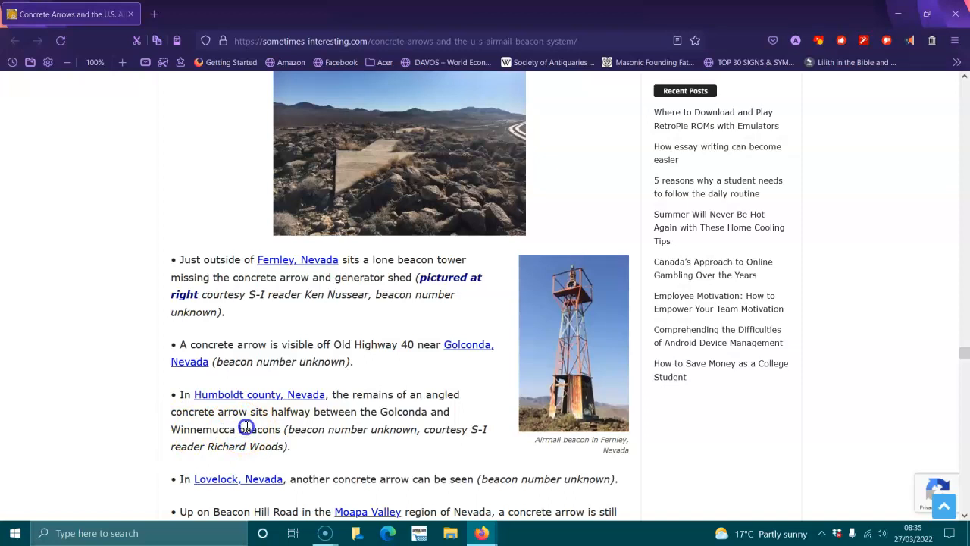
scroll(280, 422, down, 1)
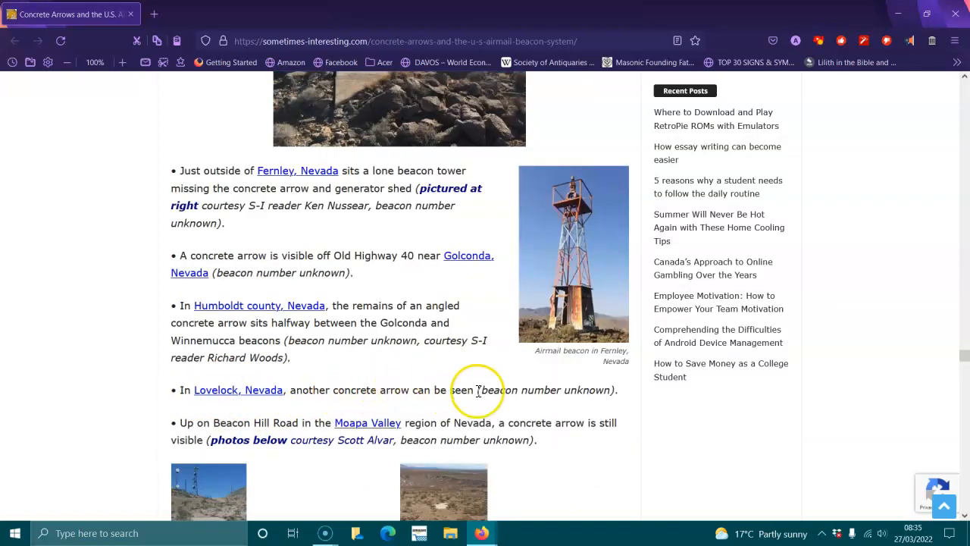
scroll(182, 432, down, 1)
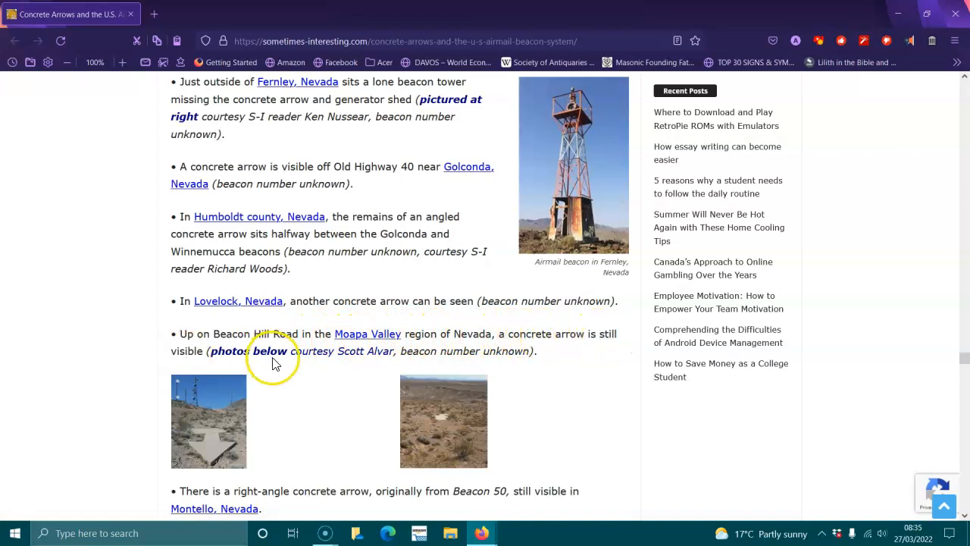
scroll(506, 354, down, 2)
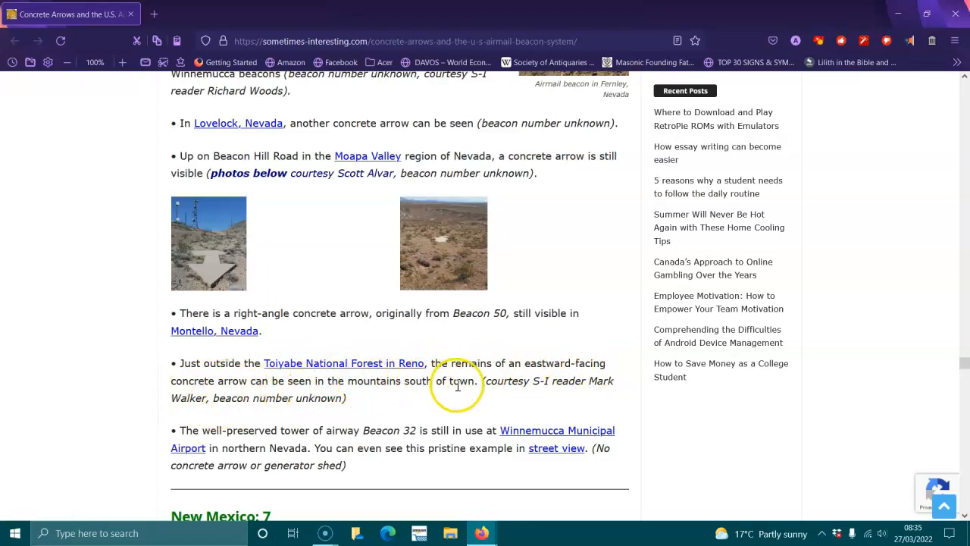
scroll(288, 415, down, 1)
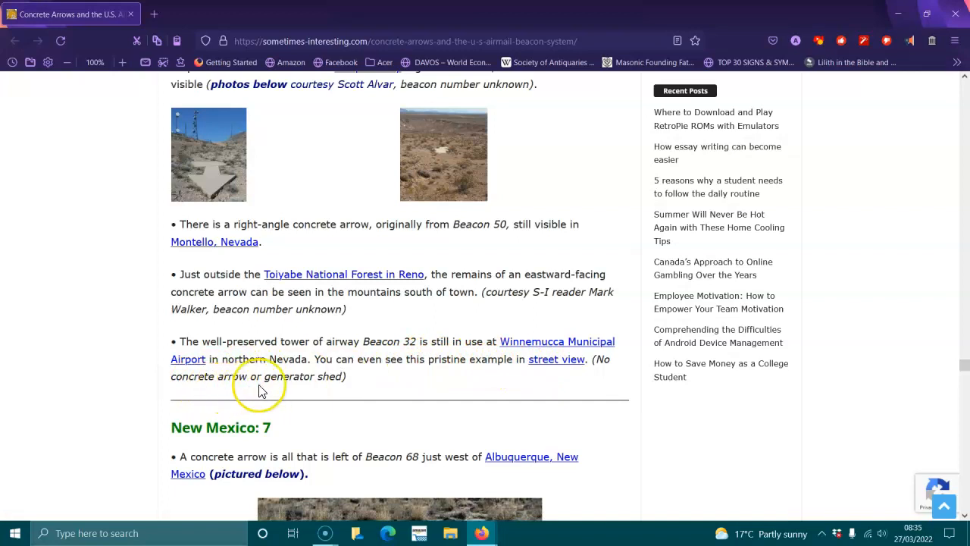
scroll(277, 388, down, 2)
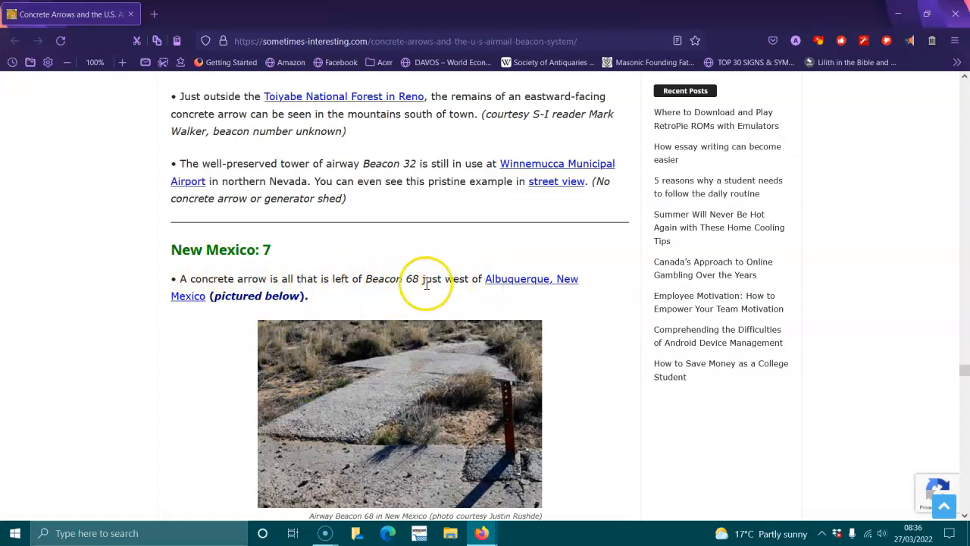
scroll(410, 286, down, 1)
scroll(401, 287, down, 1)
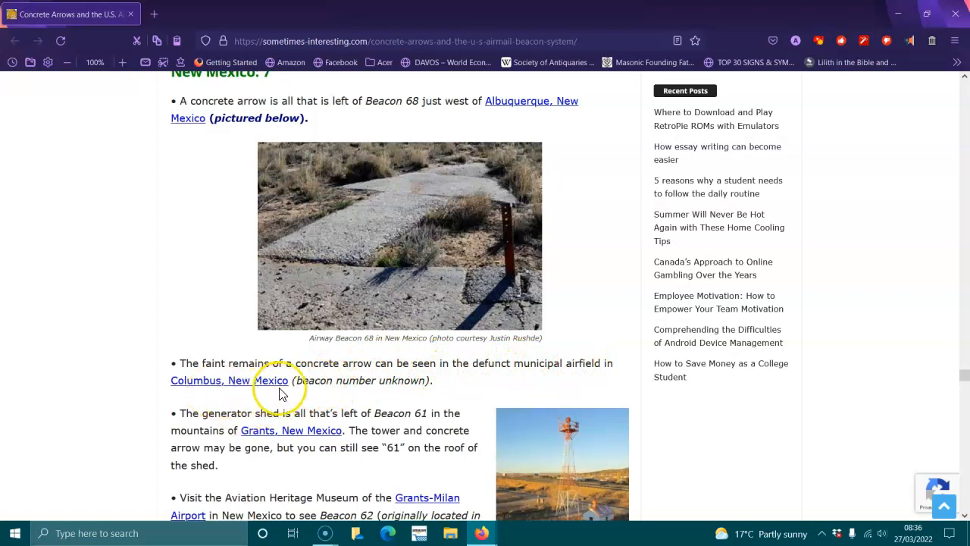
scroll(371, 386, down, 1)
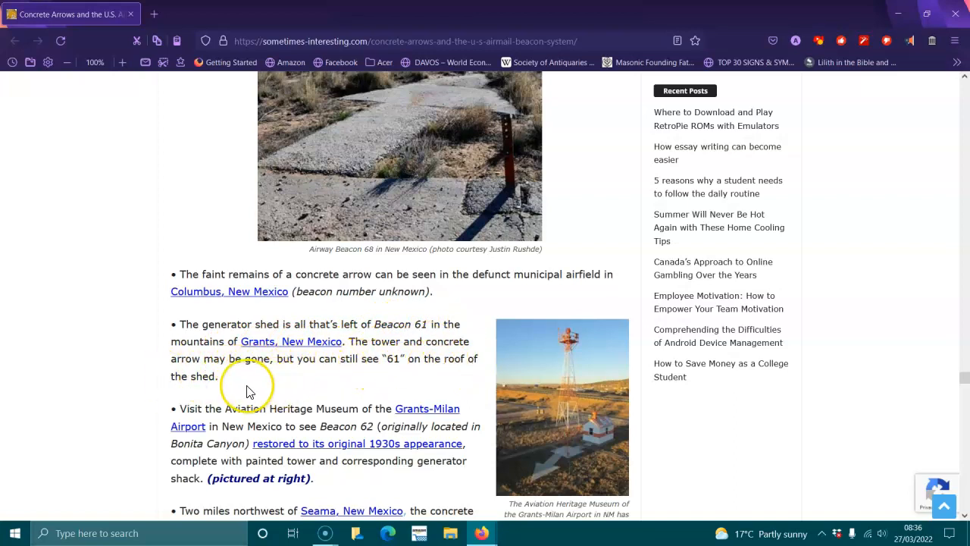
scroll(251, 379, down, 1)
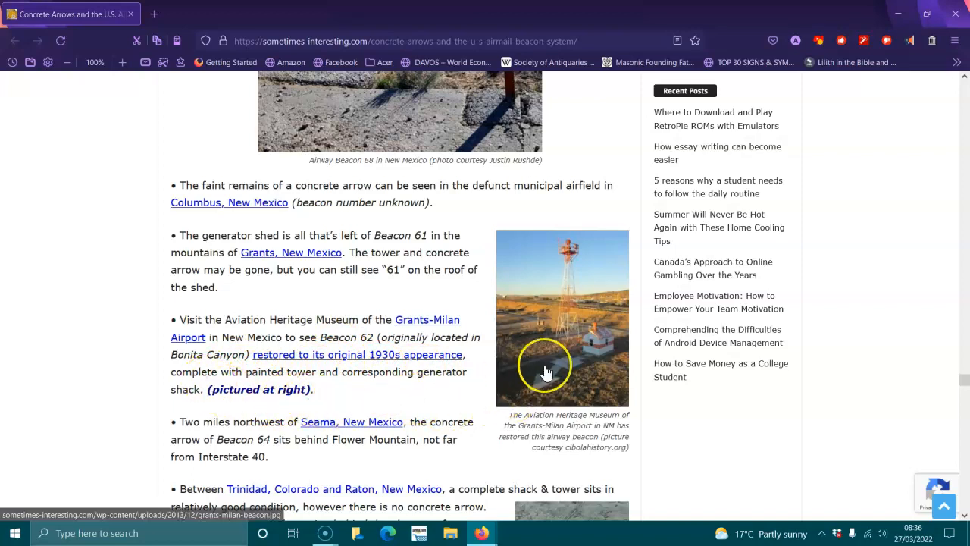
scroll(546, 372, down, 1)
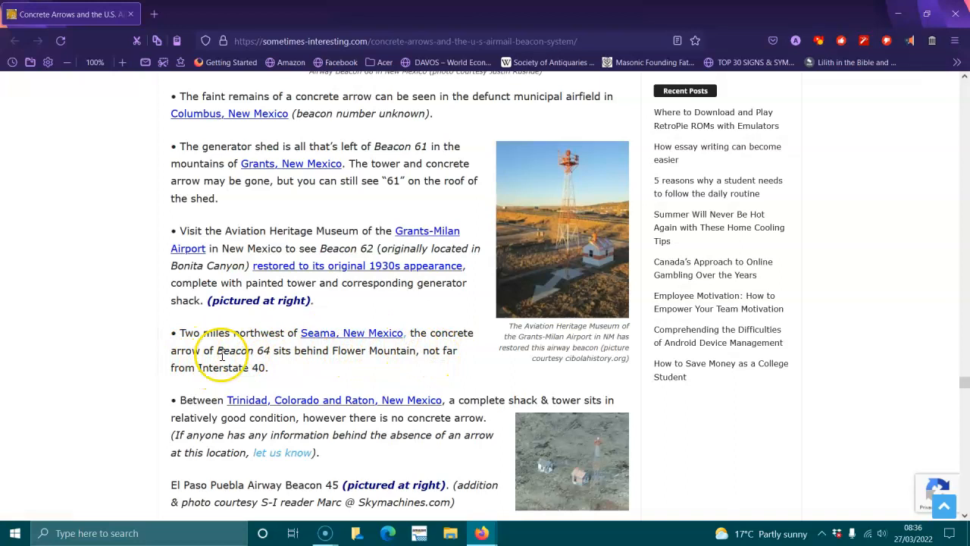
scroll(205, 391, down, 1)
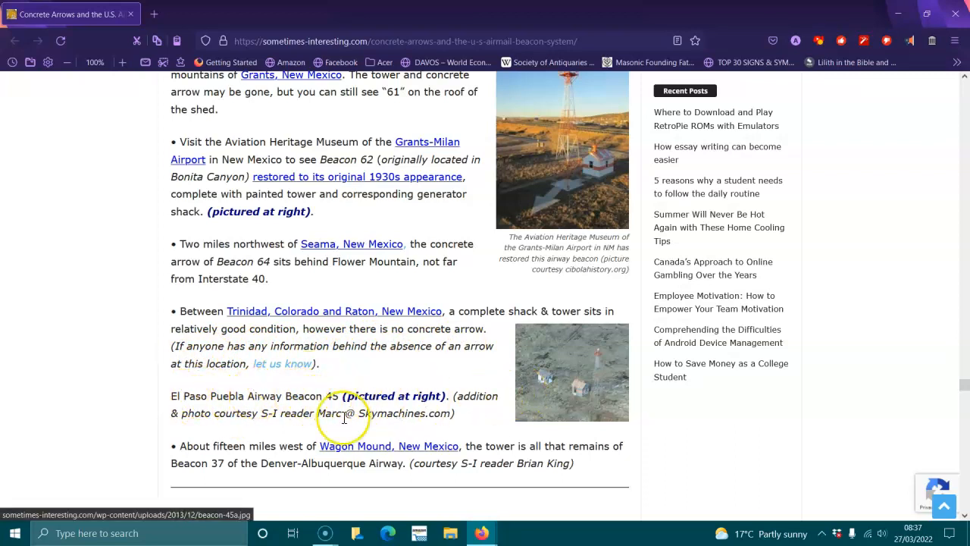
scroll(220, 413, down, 1)
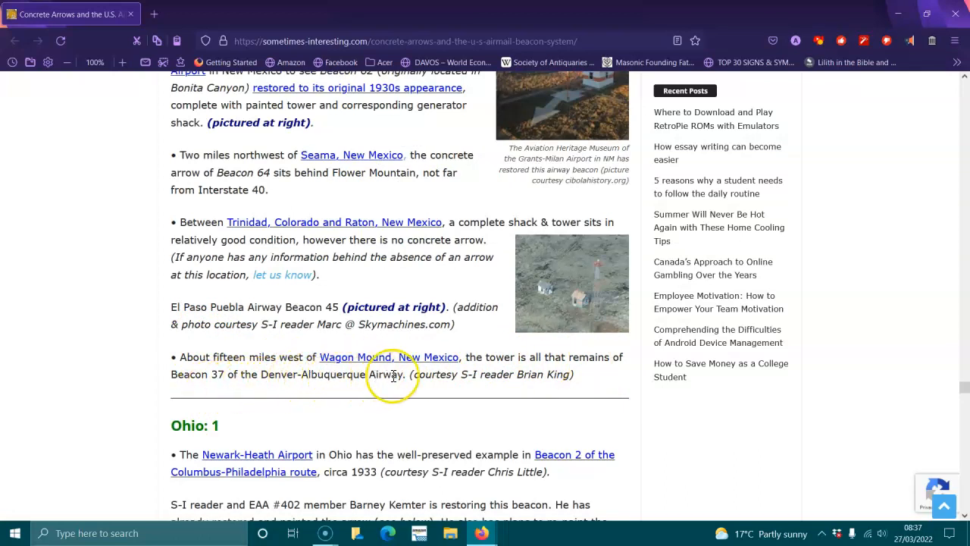
scroll(428, 379, down, 1)
scroll(429, 371, down, 2)
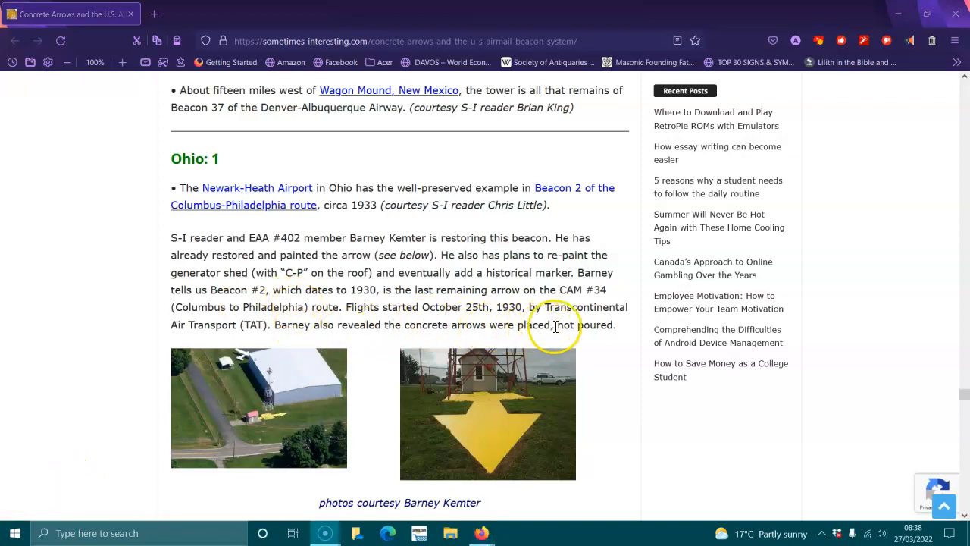
scroll(587, 326, down, 2)
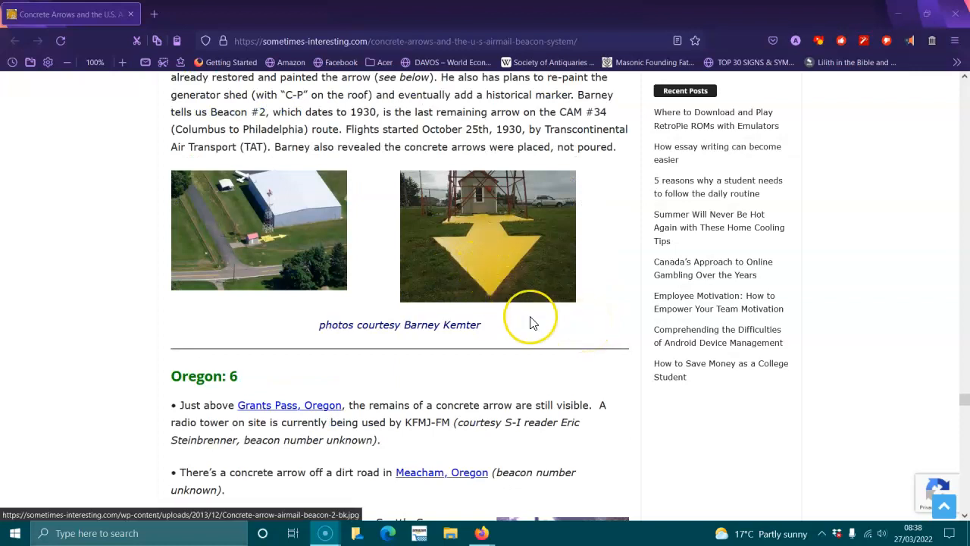
scroll(530, 318, down, 1)
scroll(528, 313, down, 1)
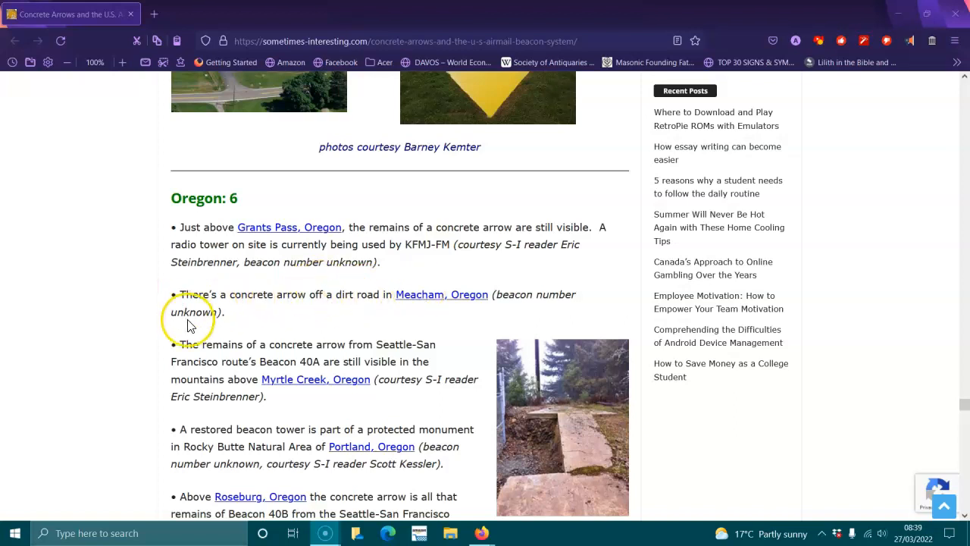
scroll(189, 324, down, 1)
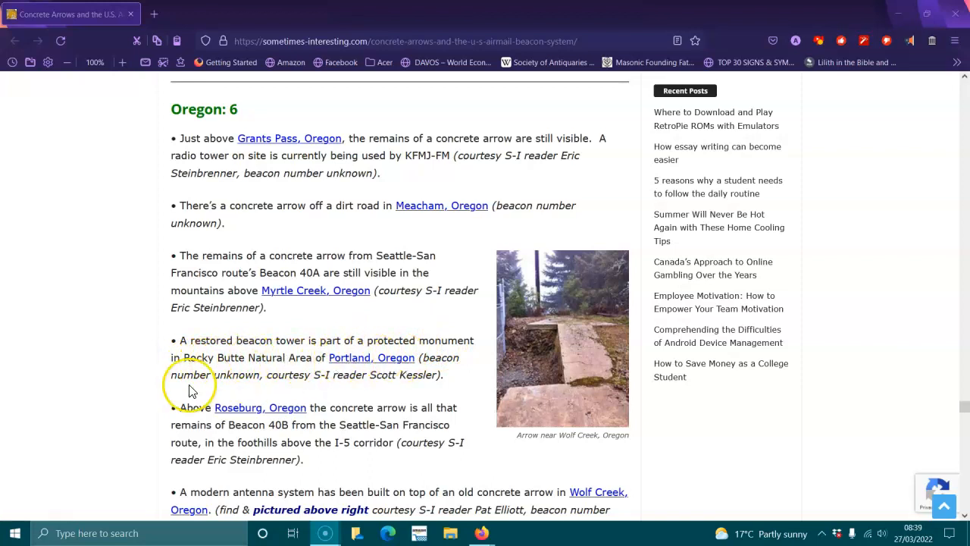
scroll(201, 390, down, 1)
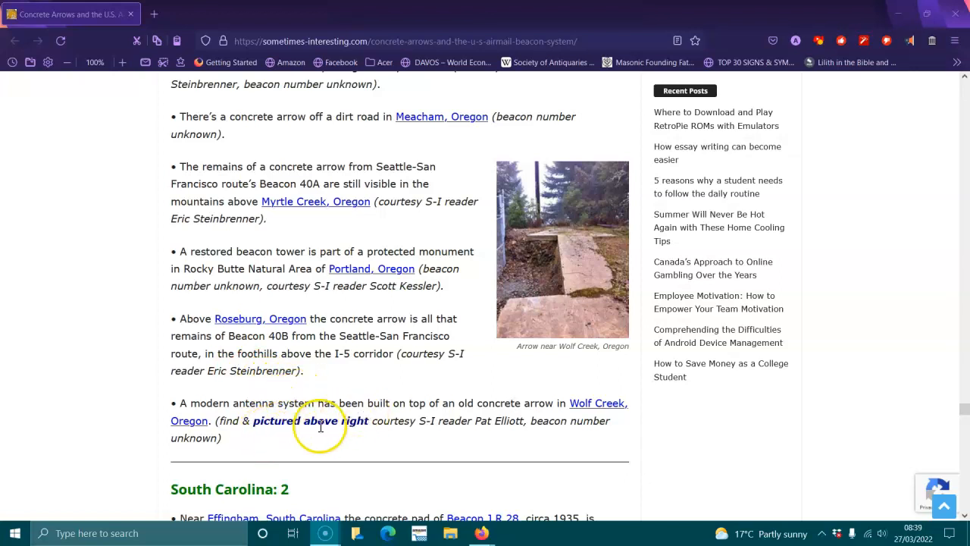
scroll(568, 279, down, 2)
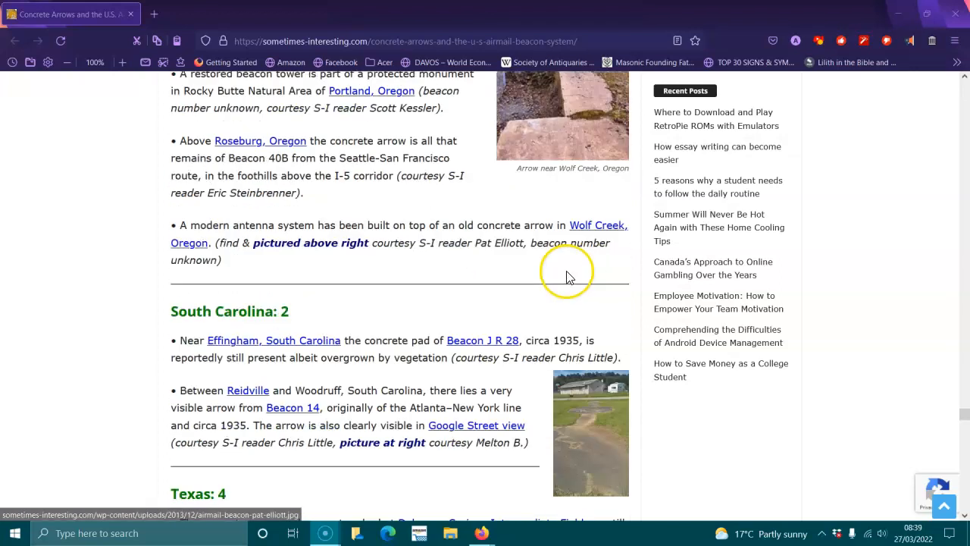
scroll(569, 279, up, 1)
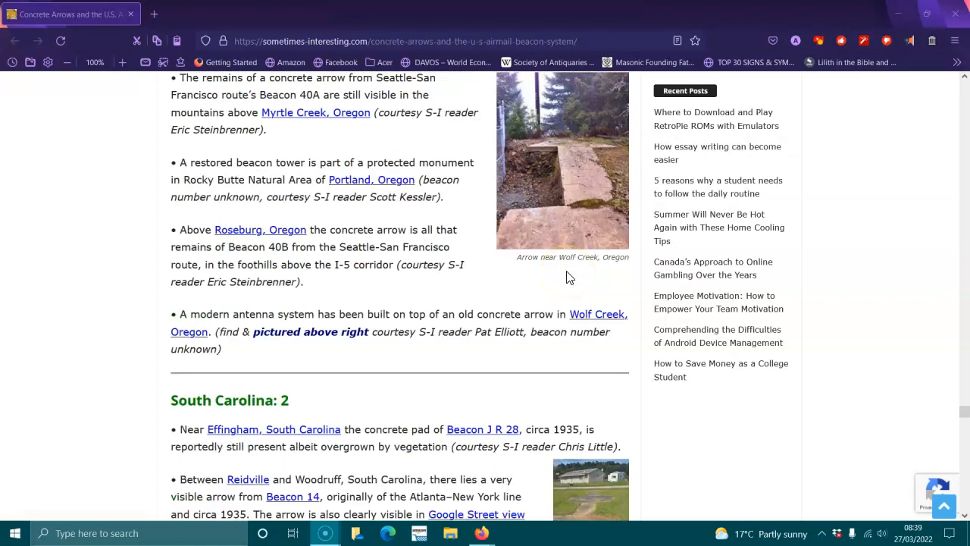
scroll(570, 278, down, 2)
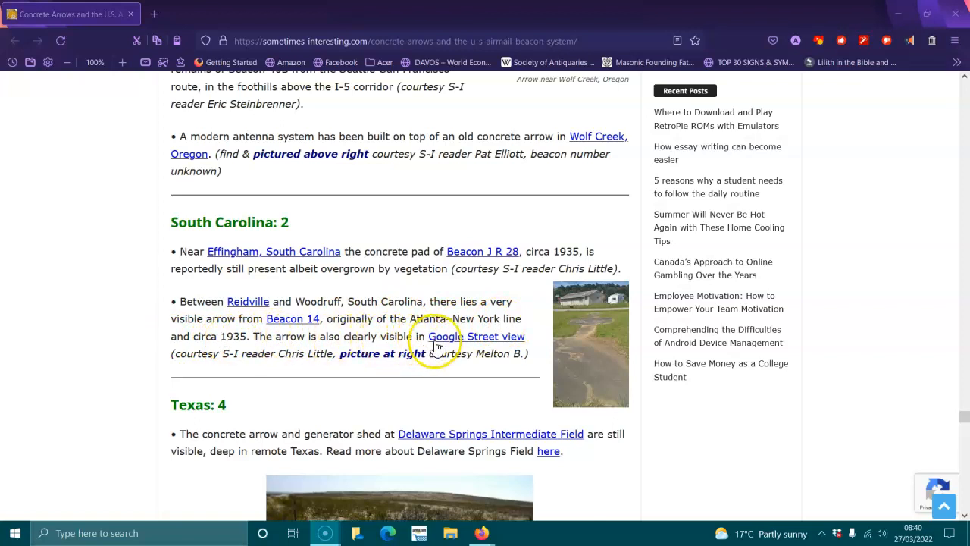
scroll(340, 350, down, 1)
scroll(339, 350, down, 1)
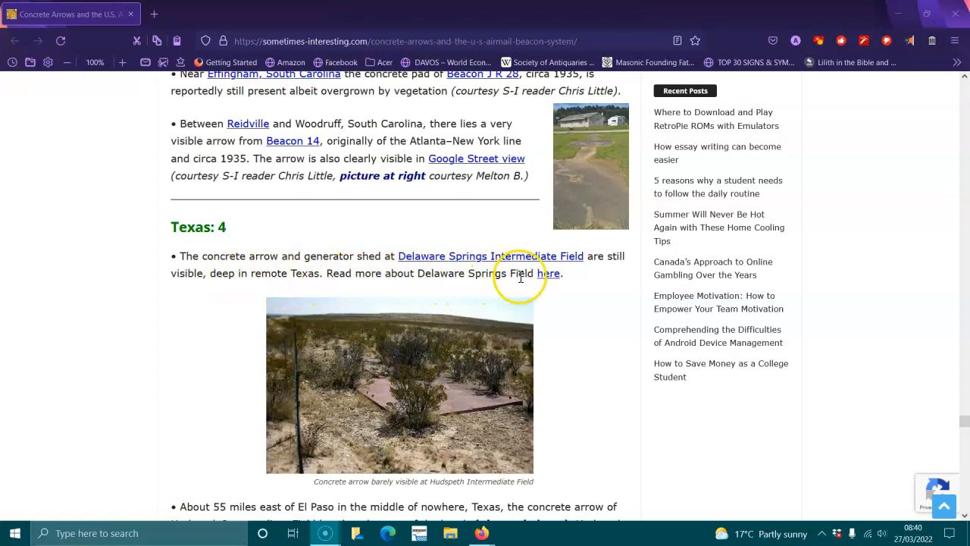
scroll(553, 296, down, 1)
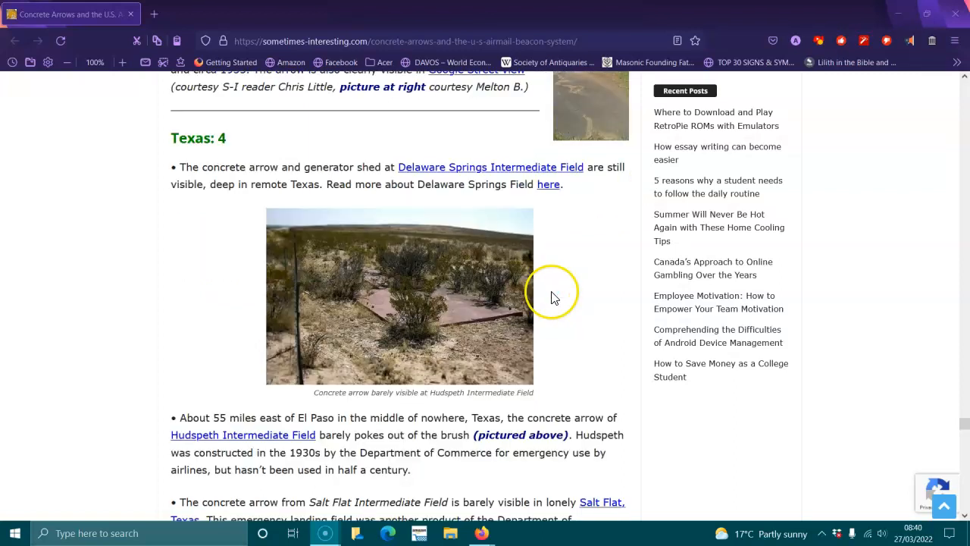
scroll(402, 349, down, 1)
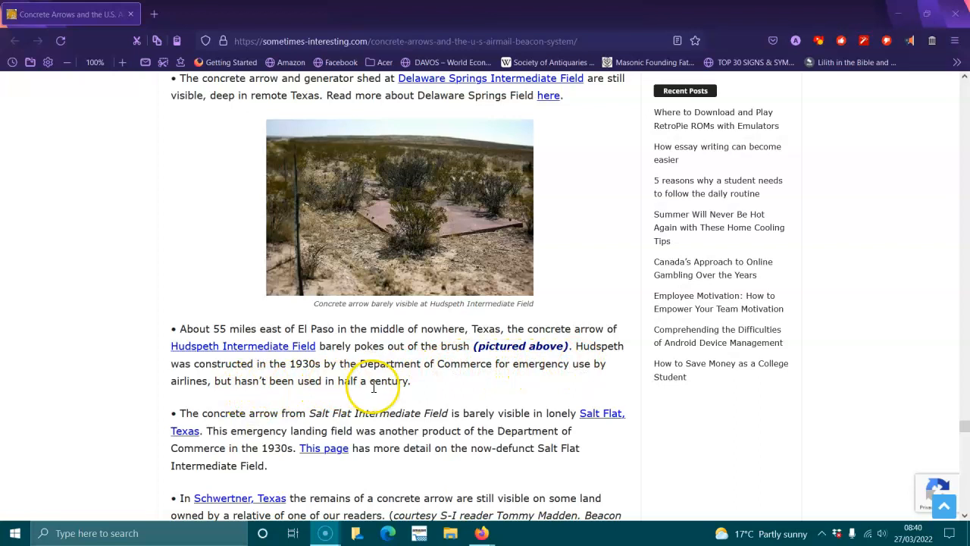
scroll(372, 386, down, 1)
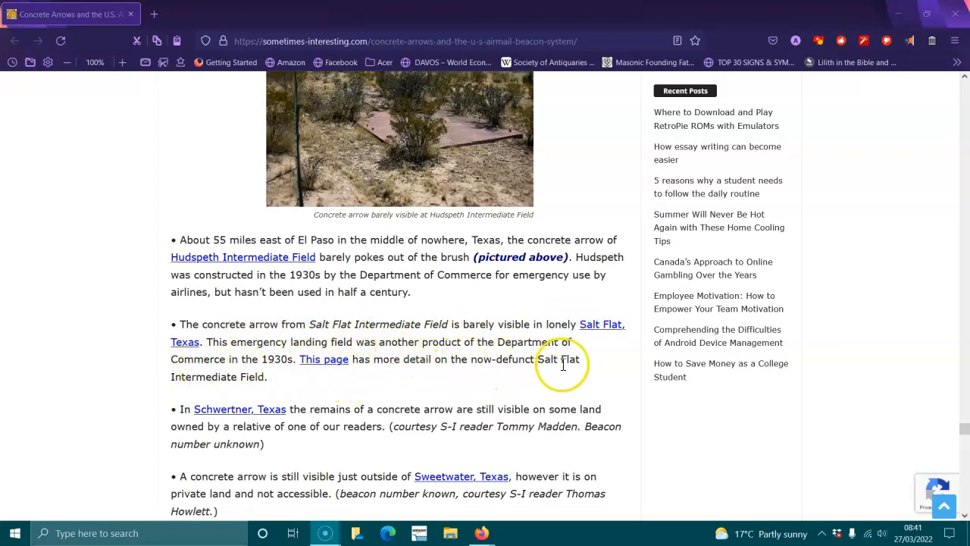
scroll(335, 379, down, 1)
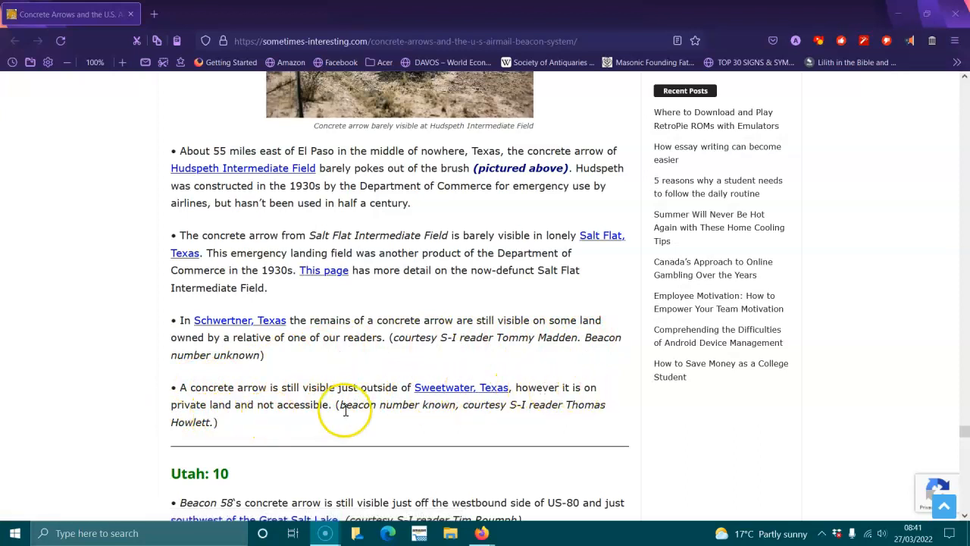
scroll(345, 414, down, 2)
scroll(345, 413, down, 1)
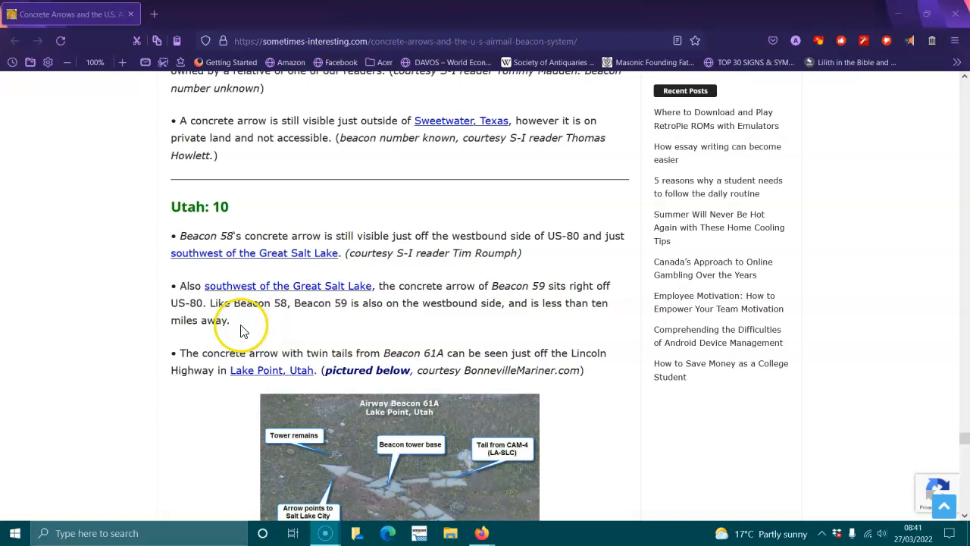
scroll(242, 330, down, 1)
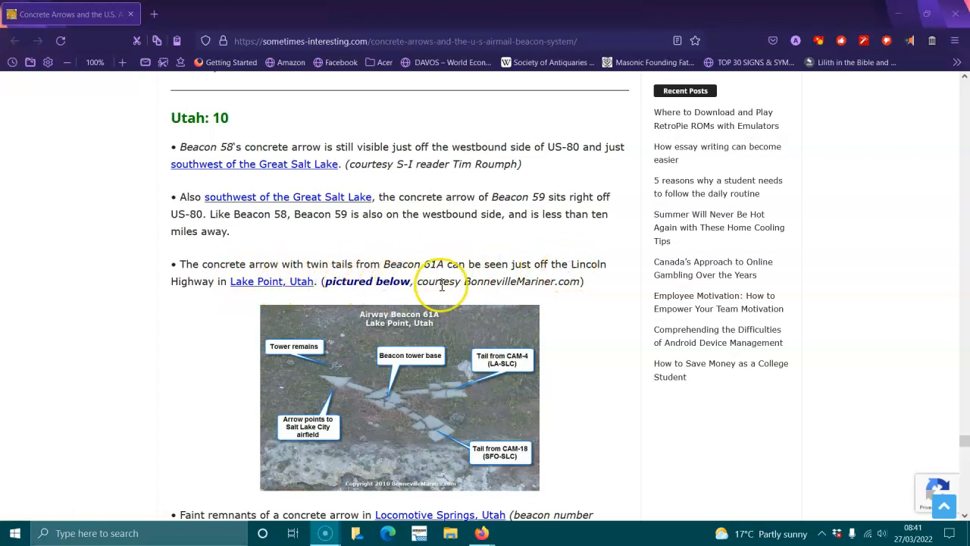
scroll(466, 287, down, 1)
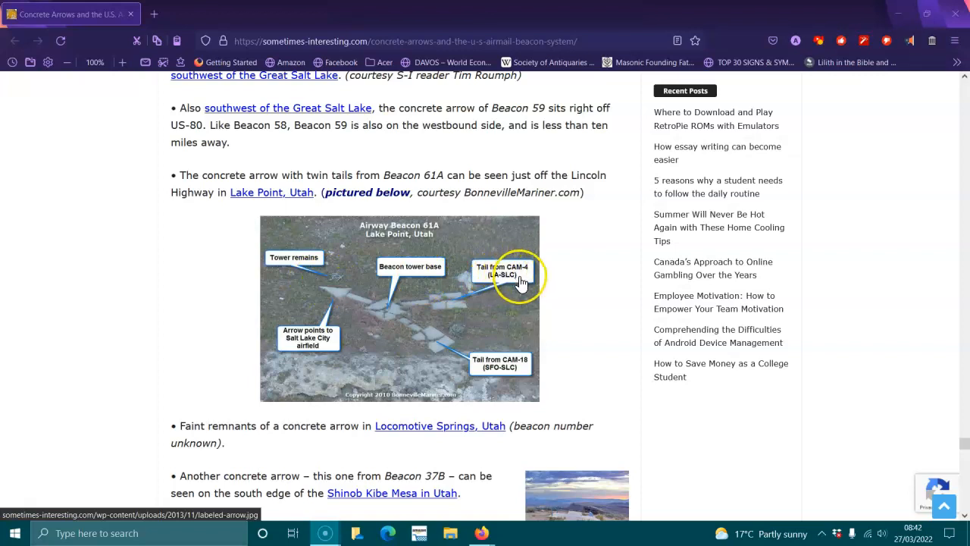
scroll(470, 364, down, 3)
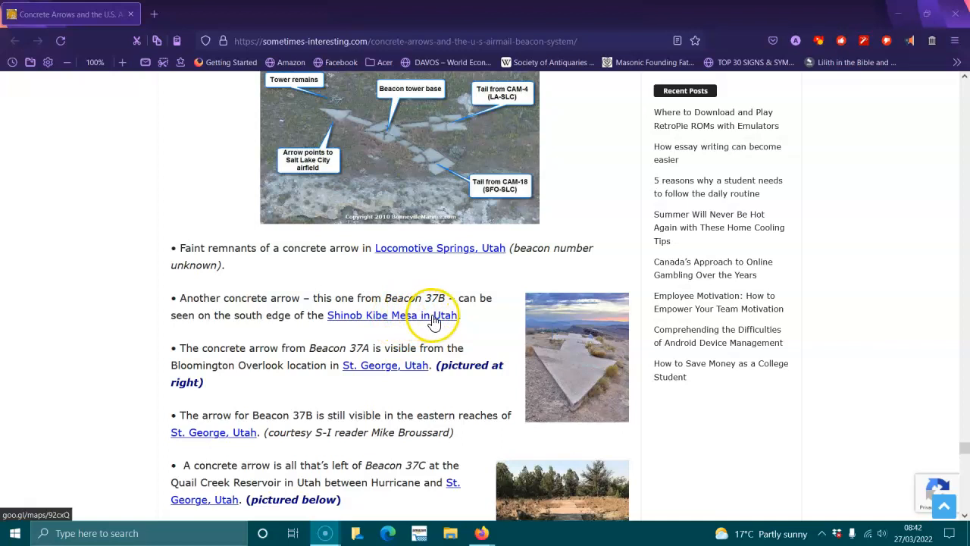
scroll(419, 322, down, 1)
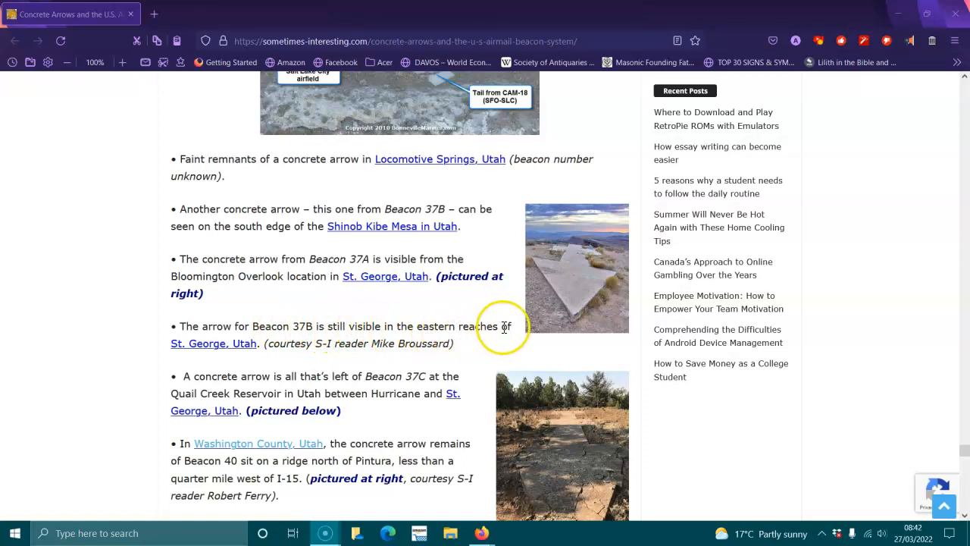
scroll(250, 349, down, 1)
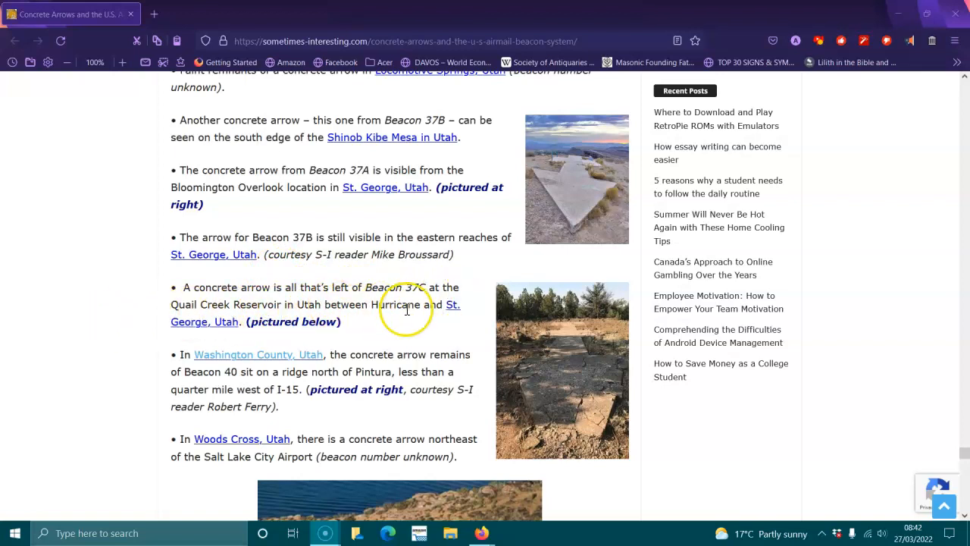
scroll(281, 328, down, 1)
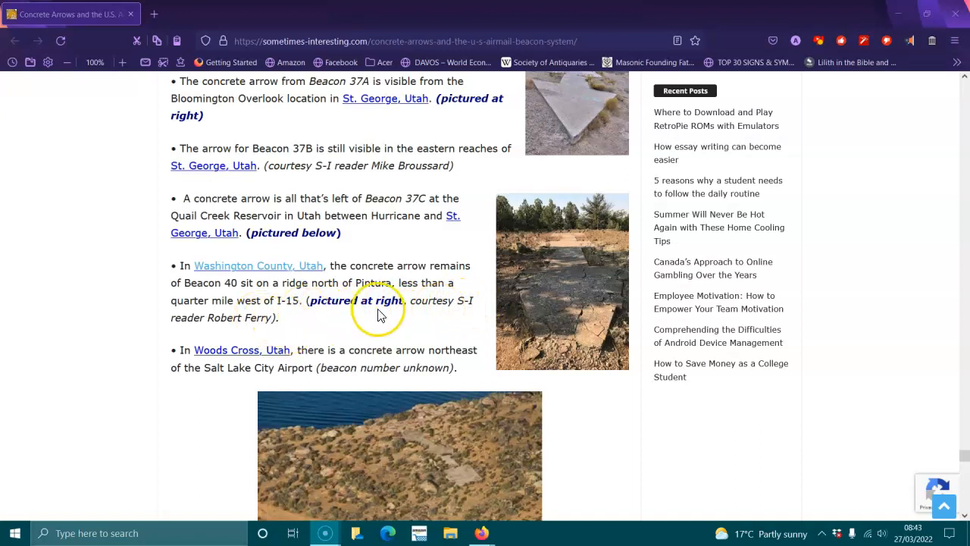
scroll(377, 309, down, 1)
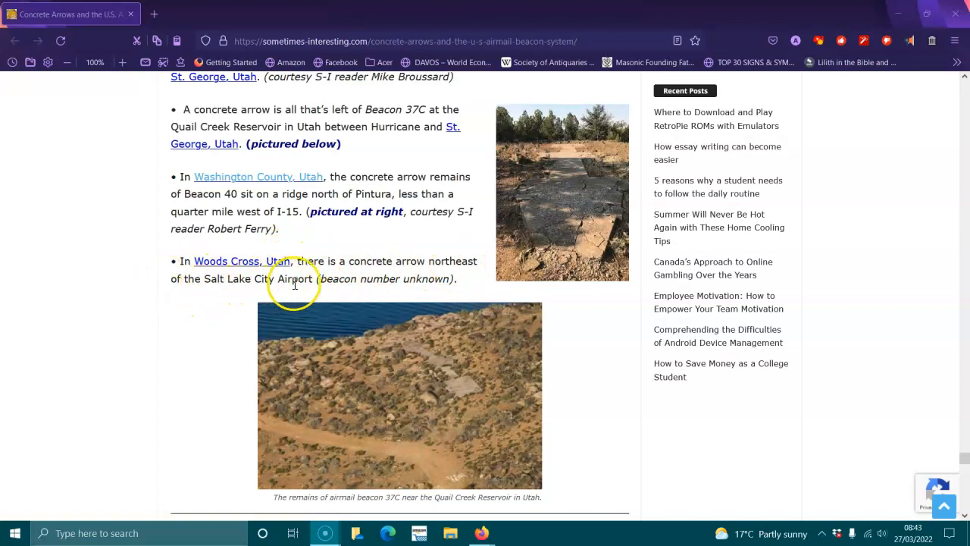
scroll(523, 290, down, 1)
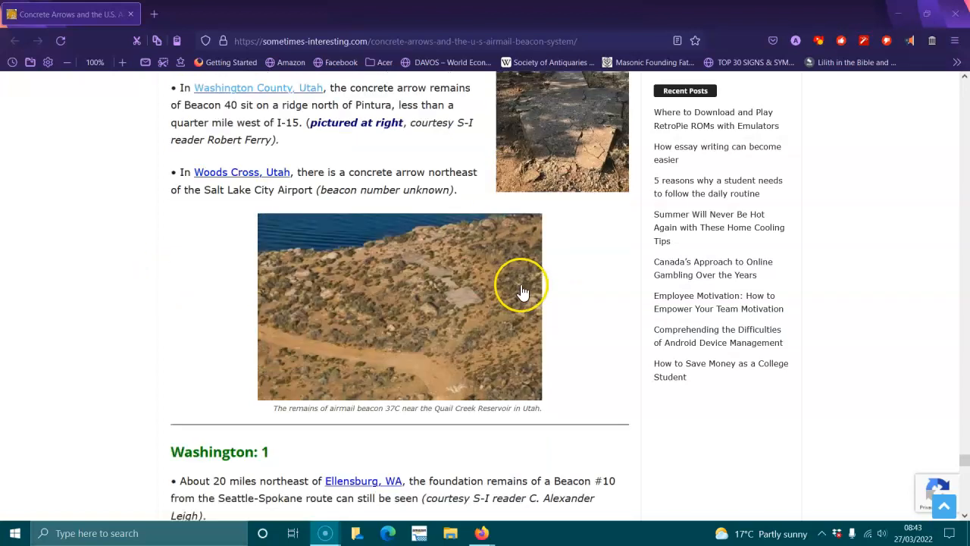
scroll(523, 290, down, 2)
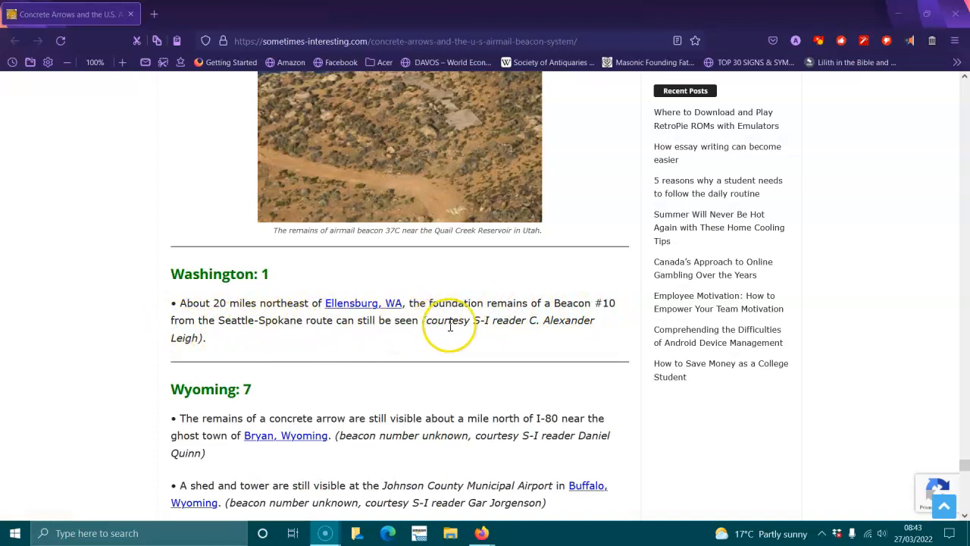
scroll(455, 337, down, 2)
scroll(364, 303, down, 1)
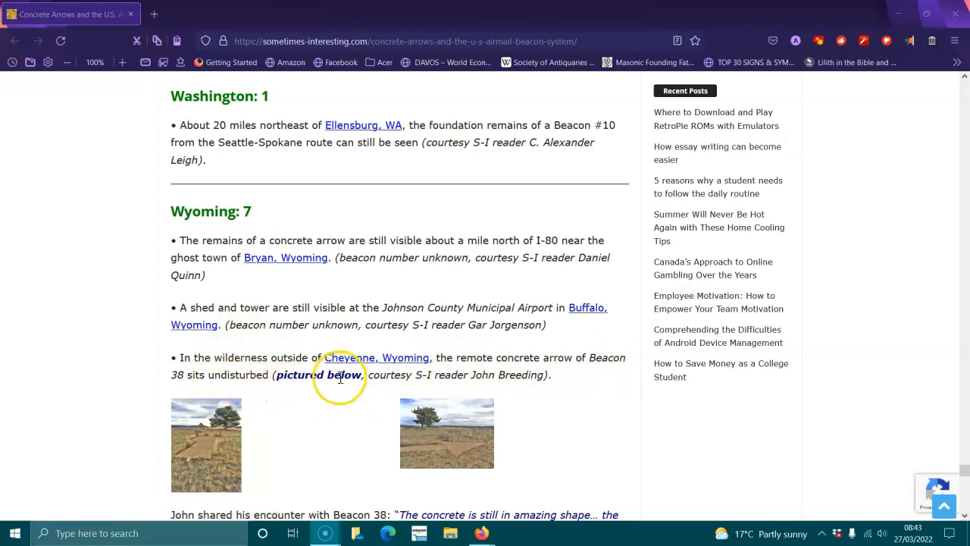
scroll(442, 381, down, 1)
scroll(304, 356, down, 1)
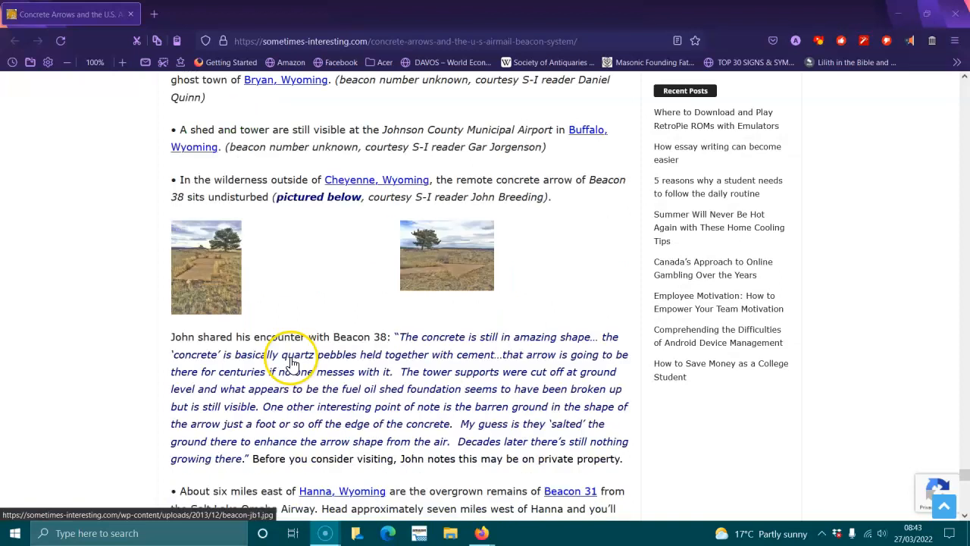
scroll(295, 355, down, 1)
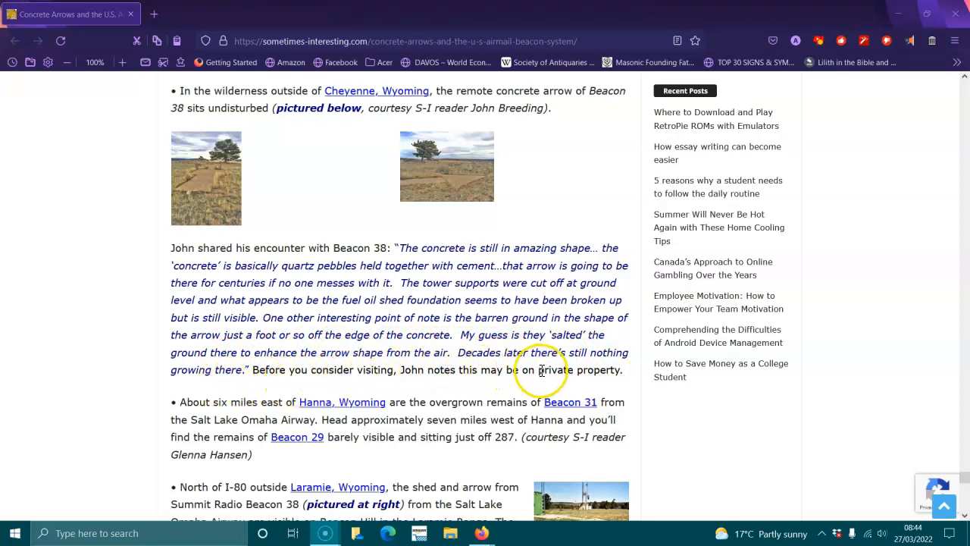
scroll(544, 370, down, 1)
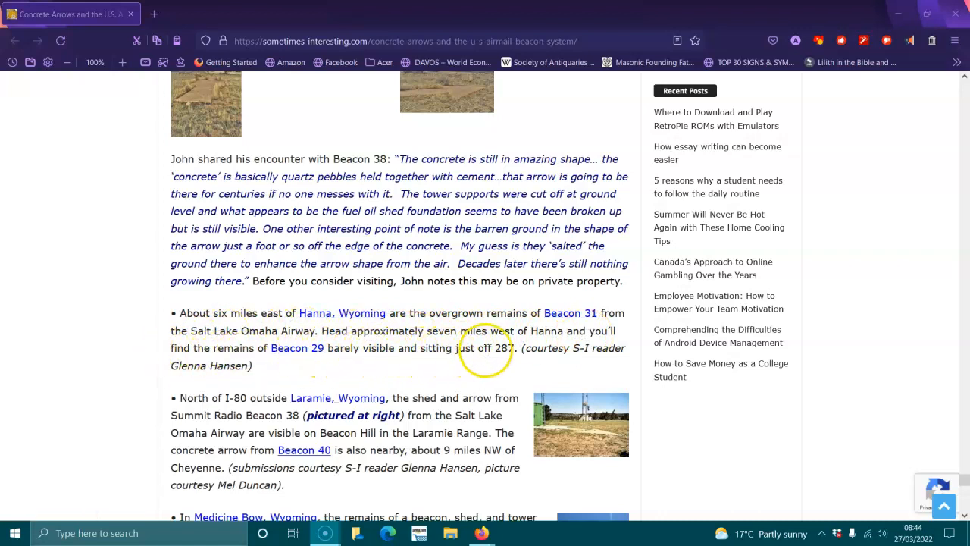
scroll(503, 354, down, 1)
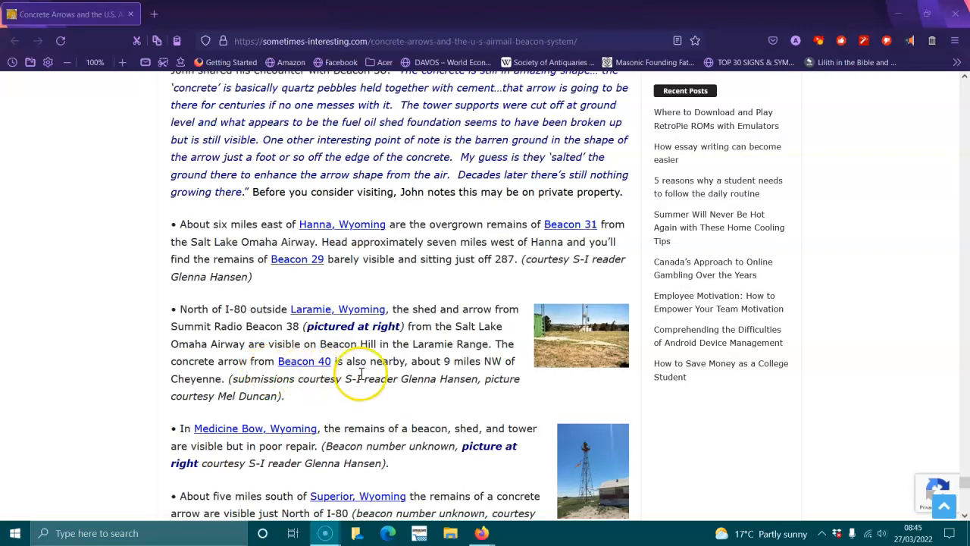
scroll(360, 372, down, 1)
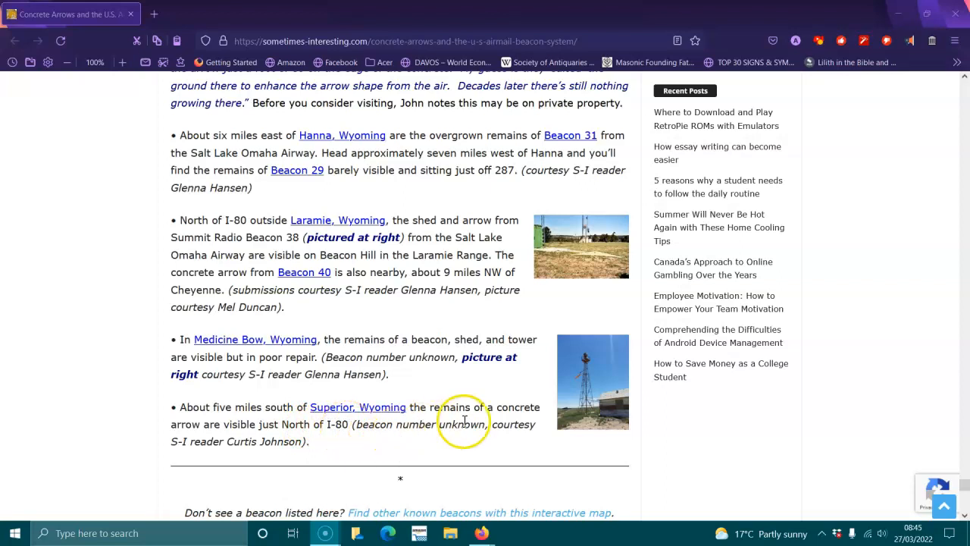
scroll(505, 417, down, 2)
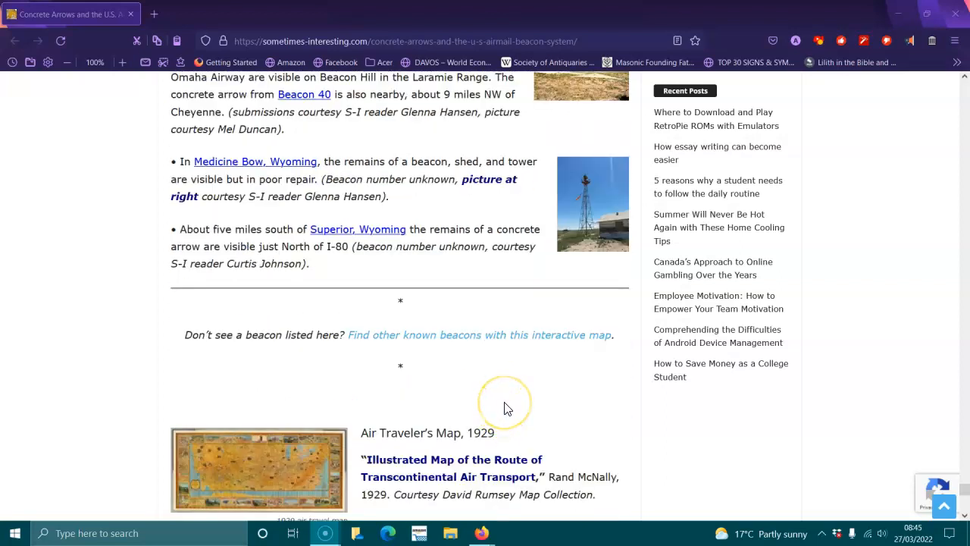
scroll(508, 408, down, 5)
scroll(508, 400, up, 1)
scroll(514, 398, up, 3)
scroll(538, 394, up, 3)
- View the Medicine Bow beacon and Summit Beacon Hill photos full-size, returning to the article after each
click(591, 365)
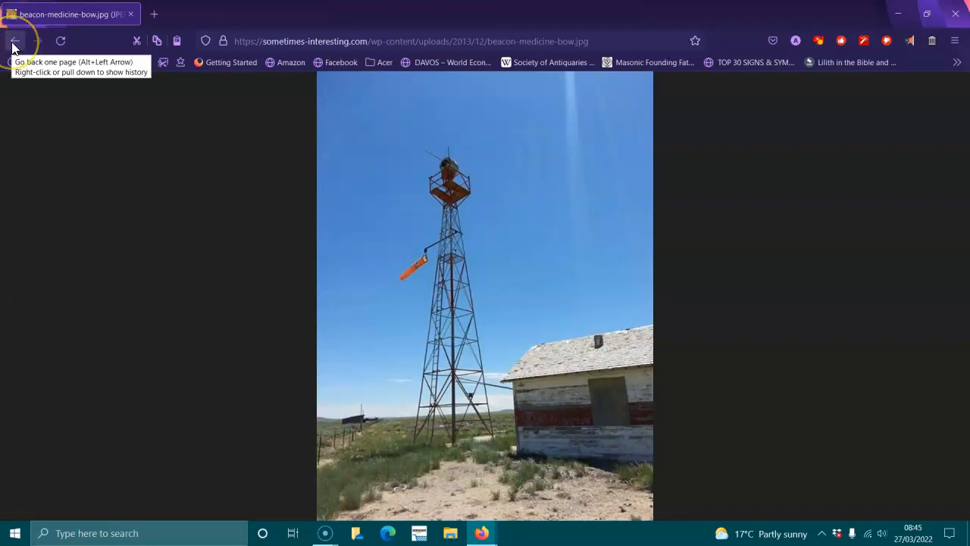
click(13, 46)
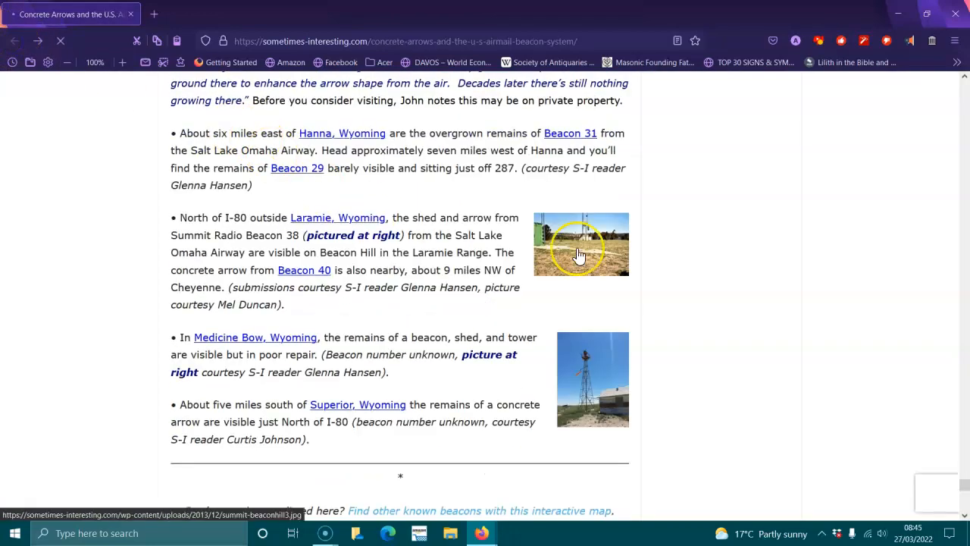
click(573, 249)
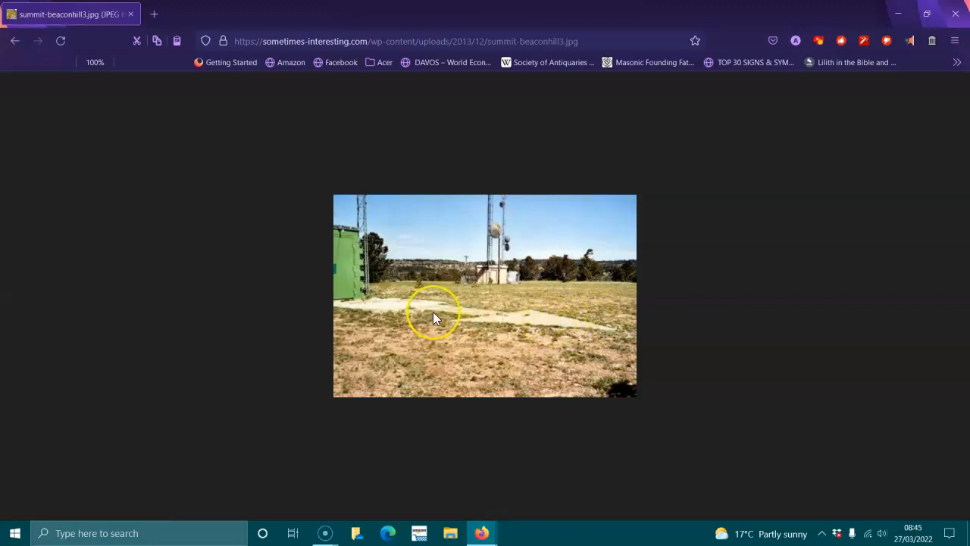
click(14, 41)
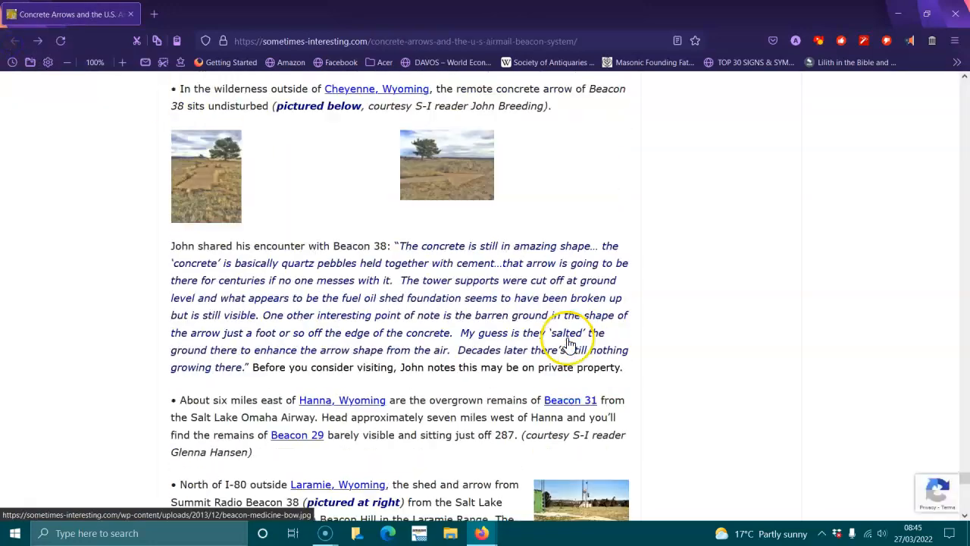
scroll(561, 326, up, 5)
scroll(561, 319, up, 5)
scroll(515, 303, up, 3)
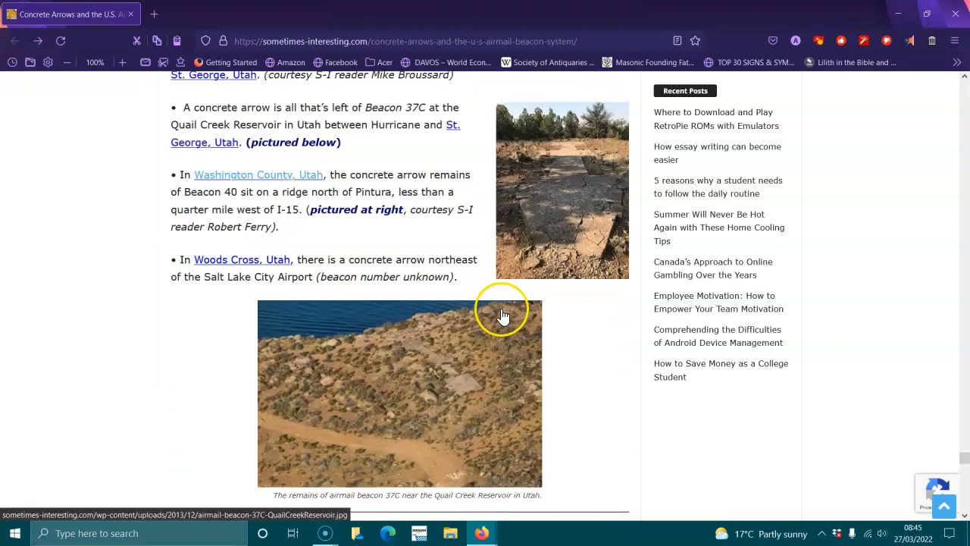
- View the Quail Creek Reservoir arrow photo full-size and return to the article
click(402, 383)
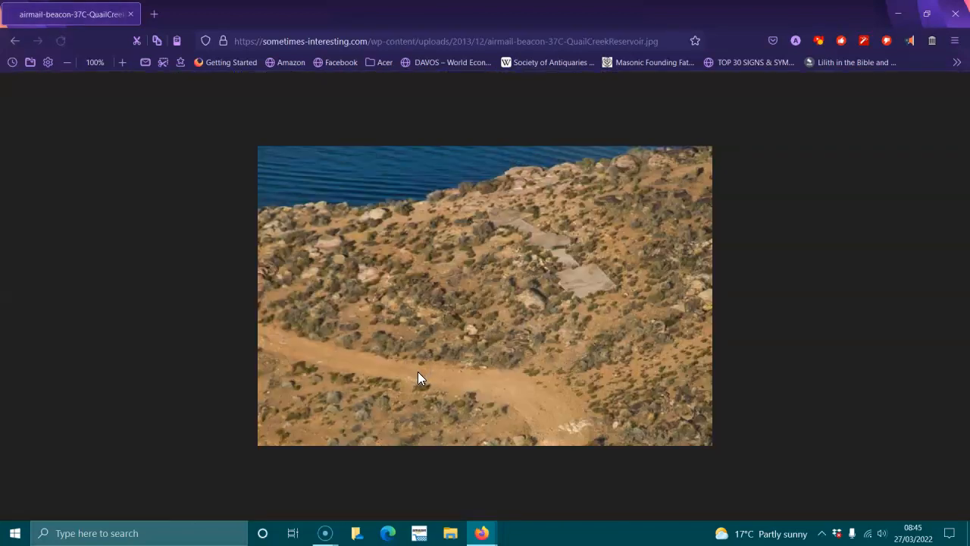
click(14, 44)
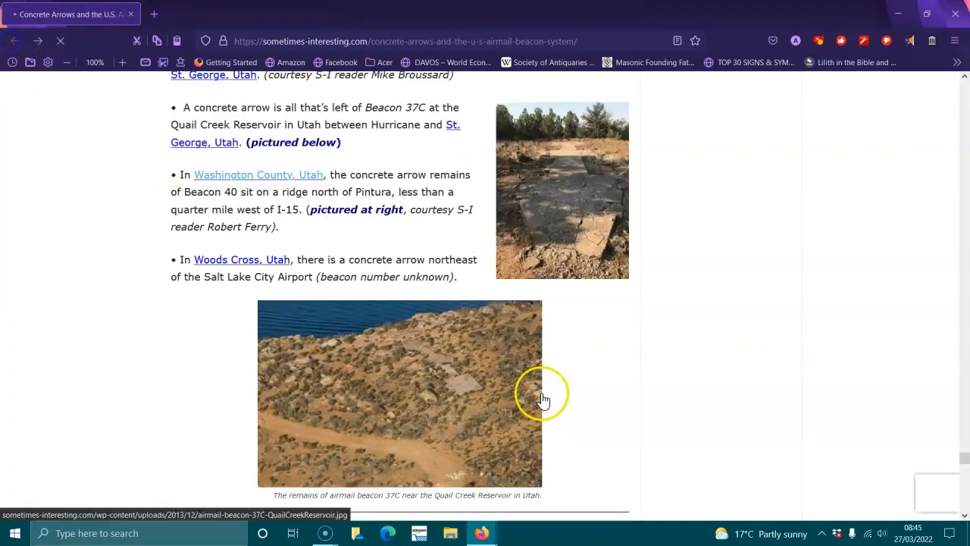
scroll(541, 392, down, 5)
scroll(541, 392, down, 5)
scroll(541, 393, down, 5)
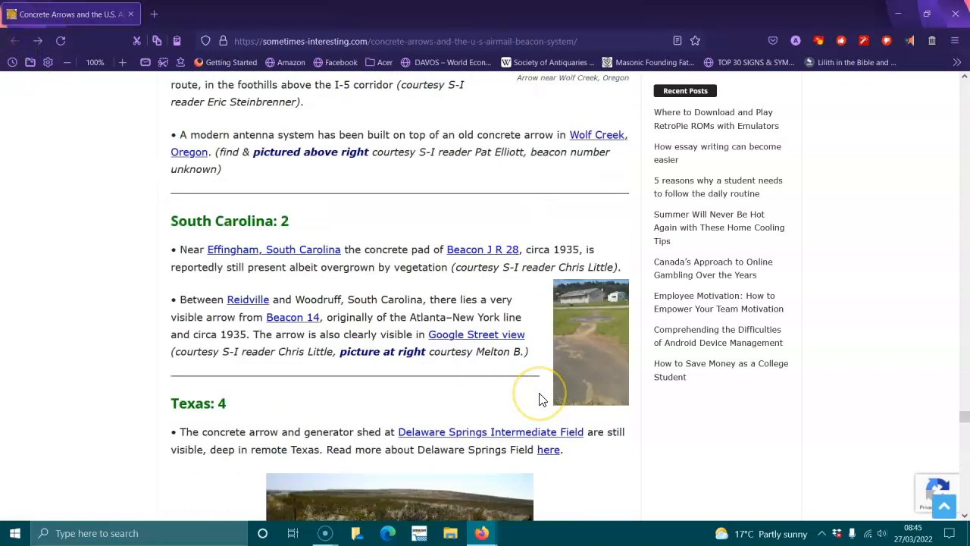
scroll(542, 398, up, 5)
- Enlarge and close the yellow painted arrow photo and the aerial hangar photo
click(472, 208)
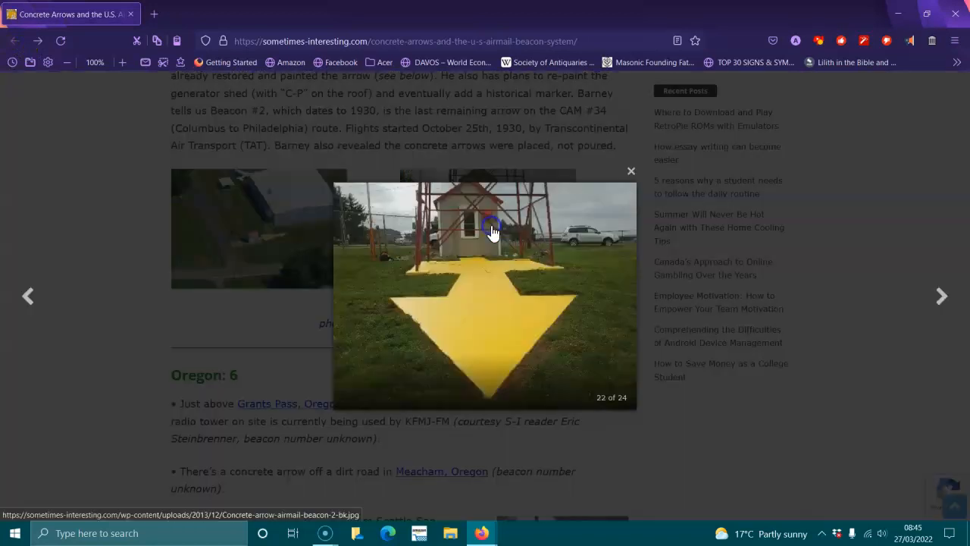
click(631, 176)
click(326, 223)
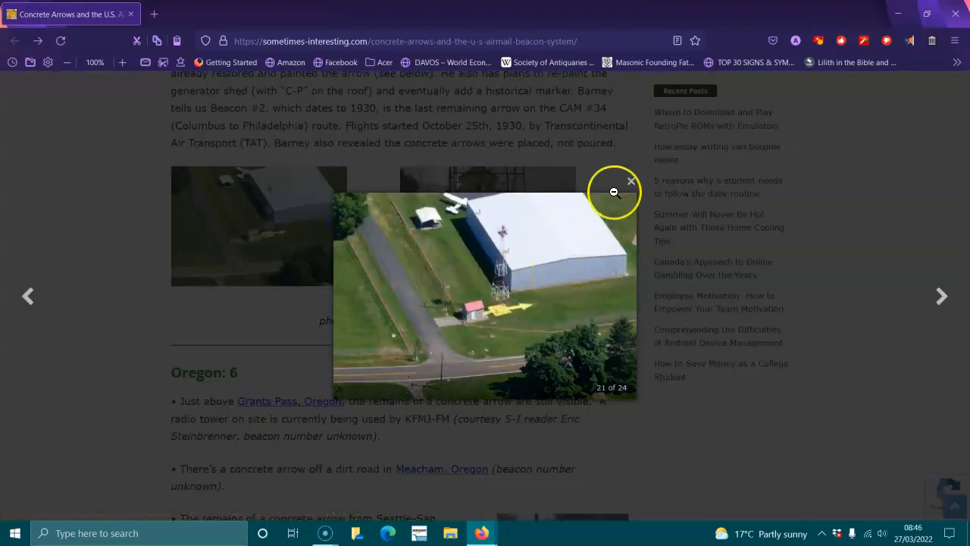
click(631, 180)
scroll(531, 273, down, 5)
scroll(485, 296, up, 5)
scroll(485, 296, up, 8)
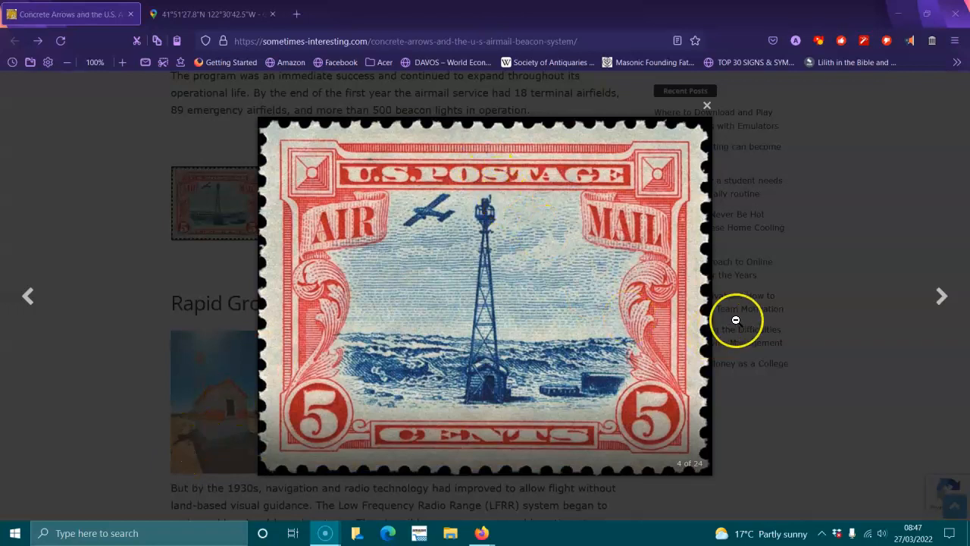
- Step the gallery through the envelope, biplane, beacon lamp, desert SUV and shed photos to photo 10, then close it
click(941, 297)
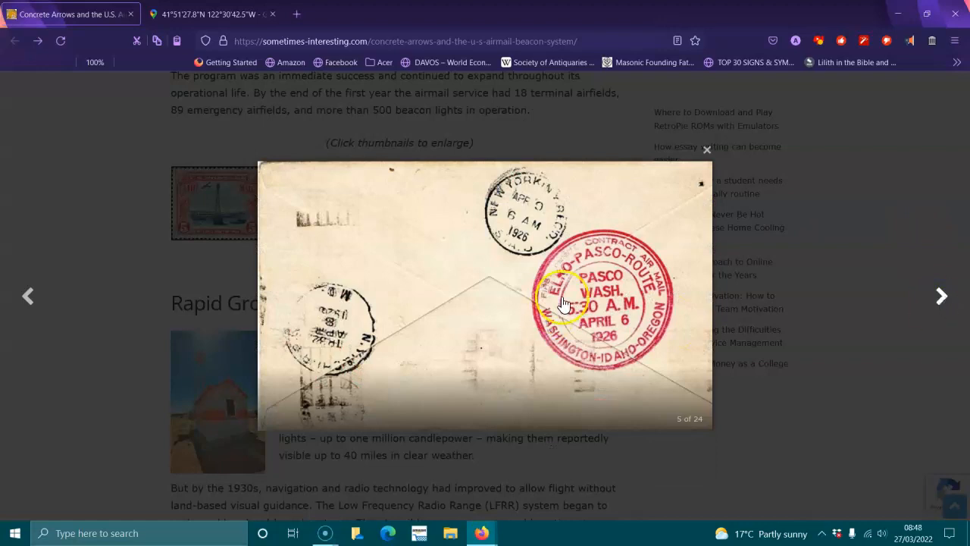
click(941, 296)
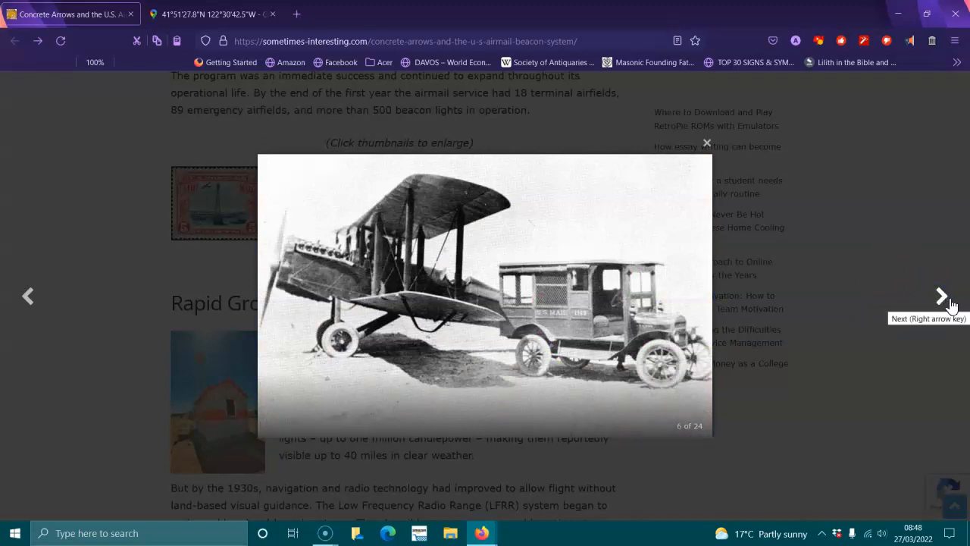
click(942, 296)
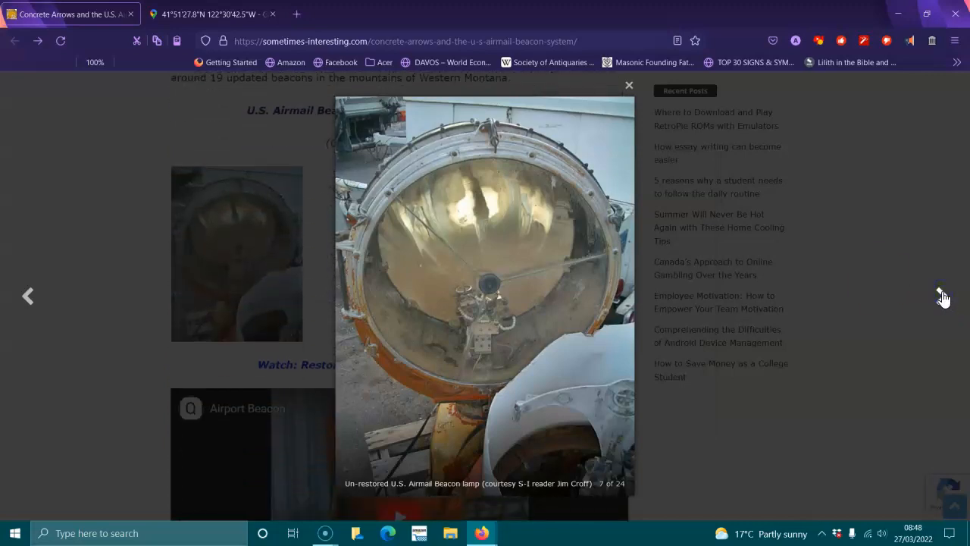
click(941, 296)
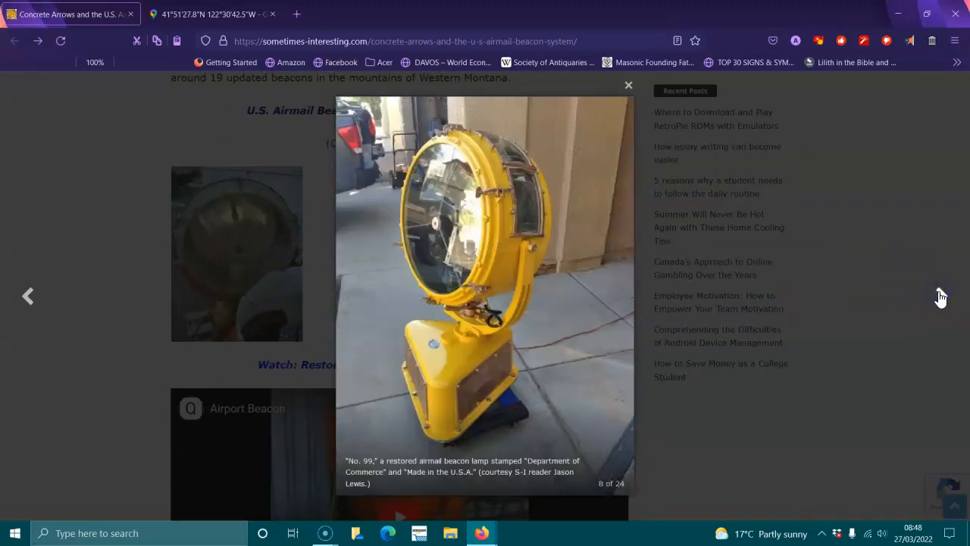
click(942, 296)
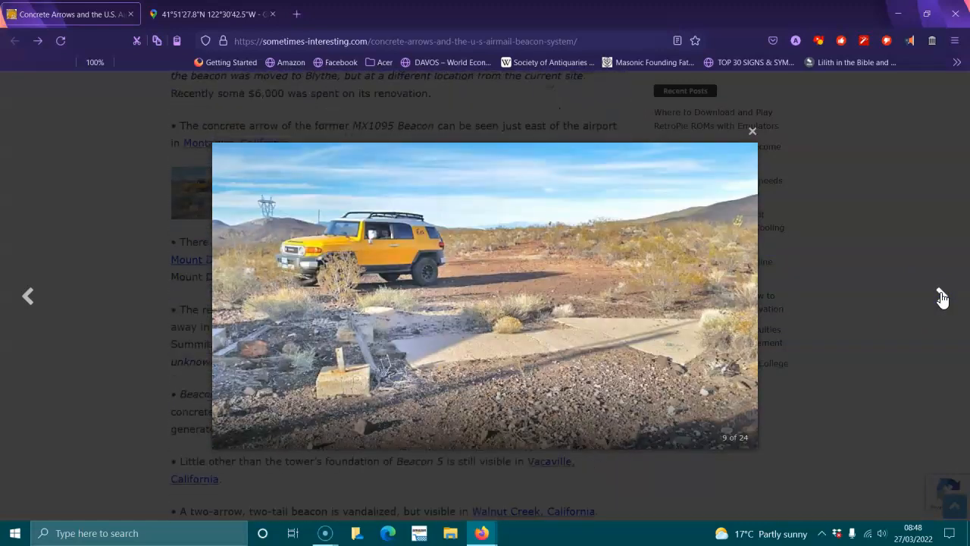
click(942, 296)
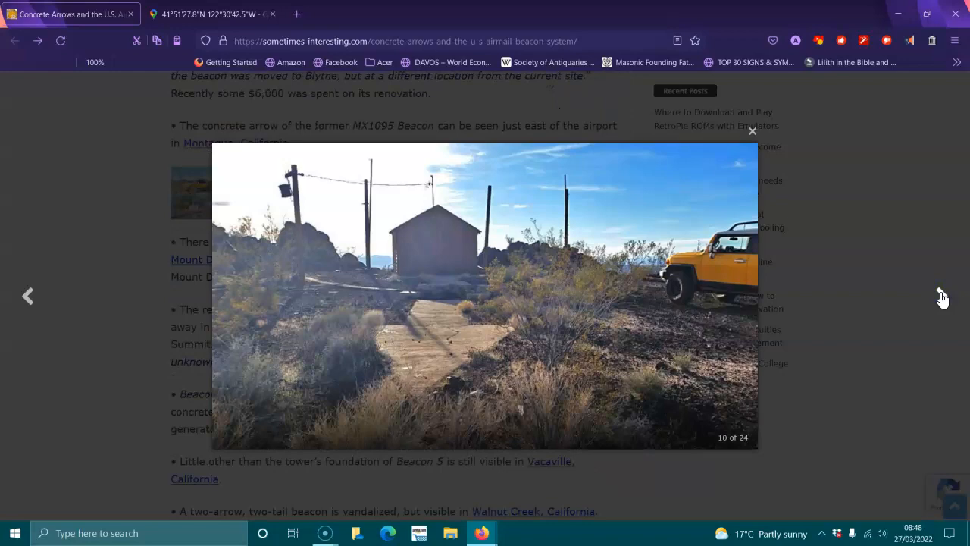
click(942, 296)
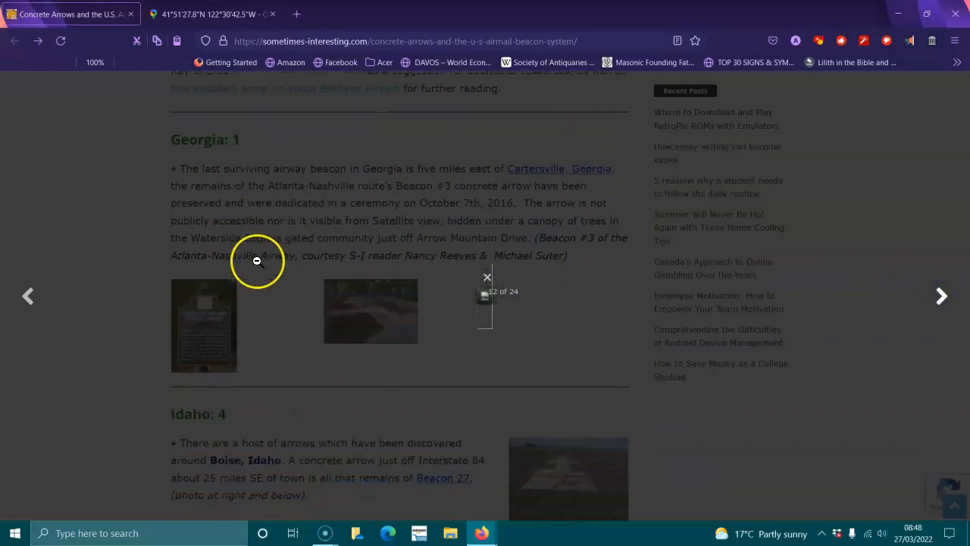
click(30, 398)
scroll(60, 422, up, 3)
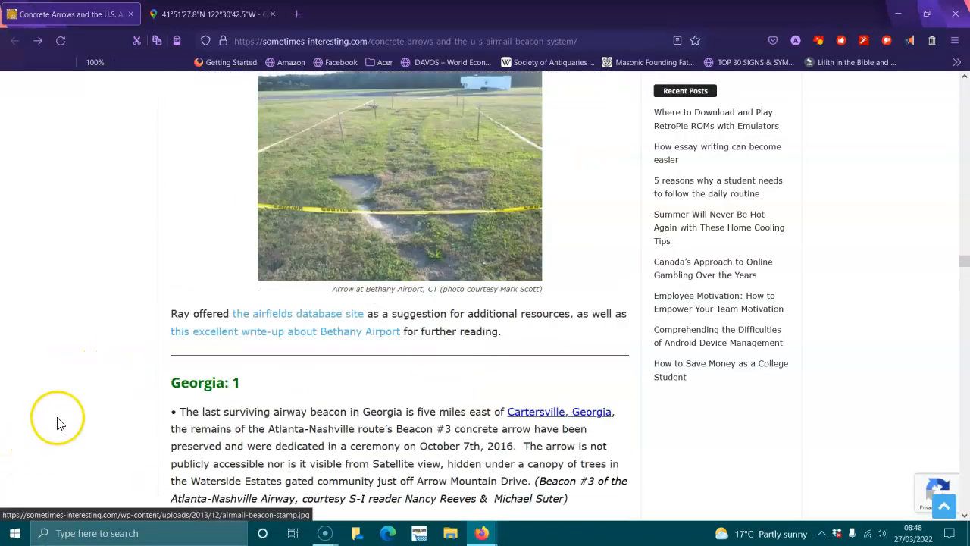
scroll(60, 423, up, 5)
scroll(61, 423, up, 5)
scroll(61, 423, up, 5)
scroll(60, 420, up, 5)
scroll(61, 419, up, 2)
scroll(61, 419, up, 5)
scroll(62, 420, up, 5)
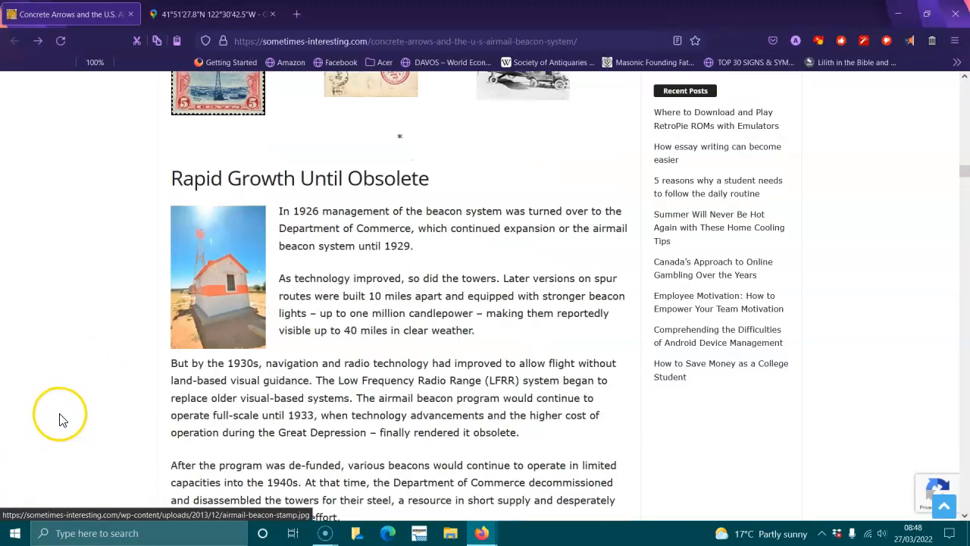
scroll(62, 419, up, 5)
scroll(62, 419, up, 5)
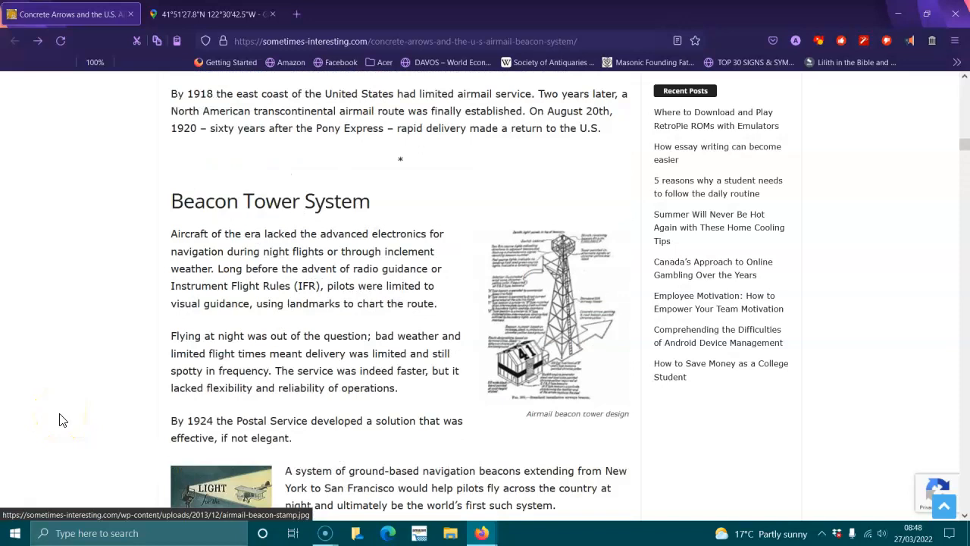